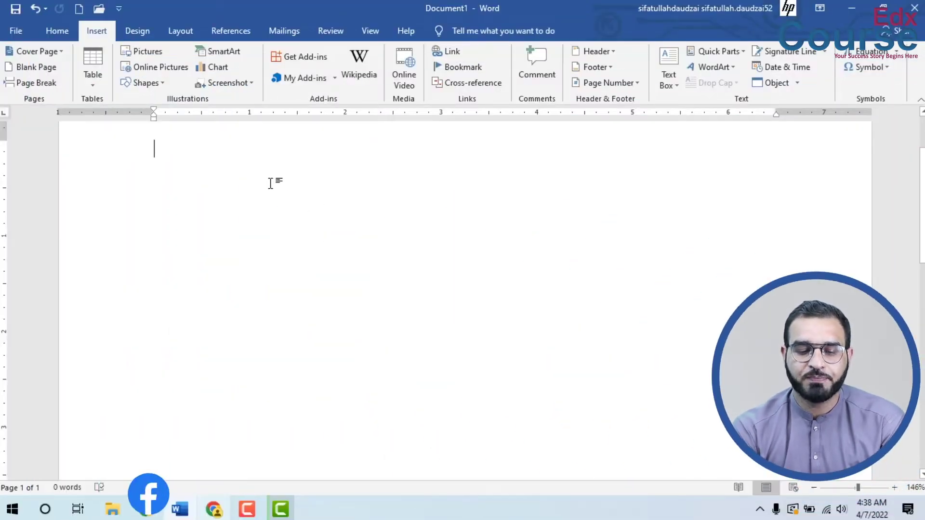
# Look over the Insert tab's Screenshot options, then minimise Word to show the desktop.
pyautogui.click(243, 86)
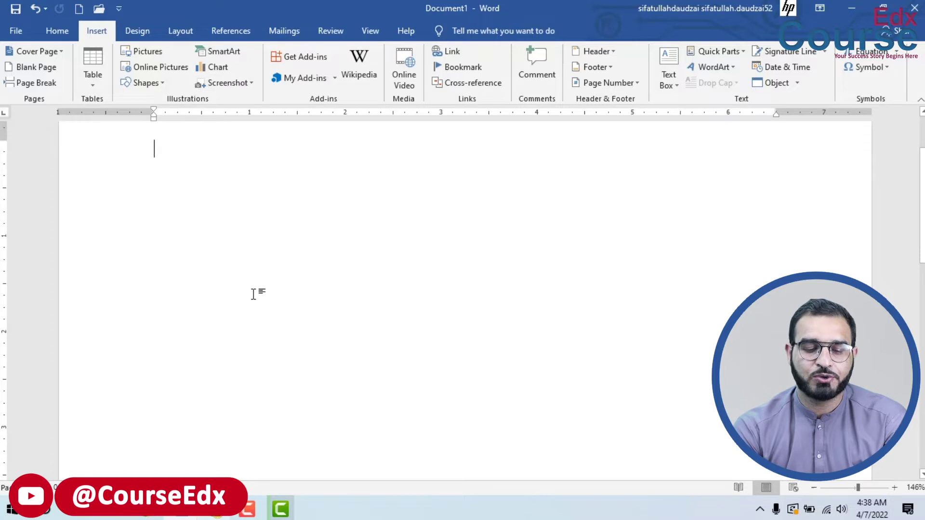
pyautogui.scroll(1, 289, 284)
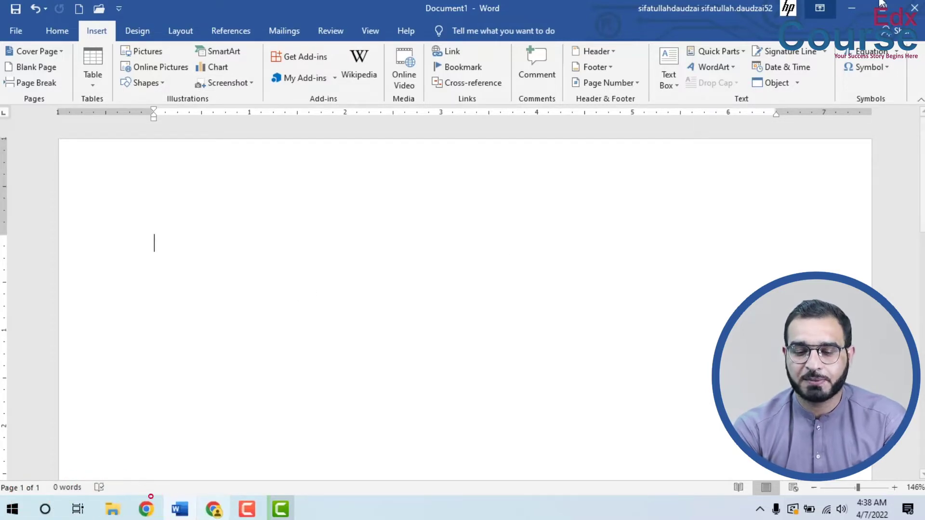
pyautogui.click(848, 8)
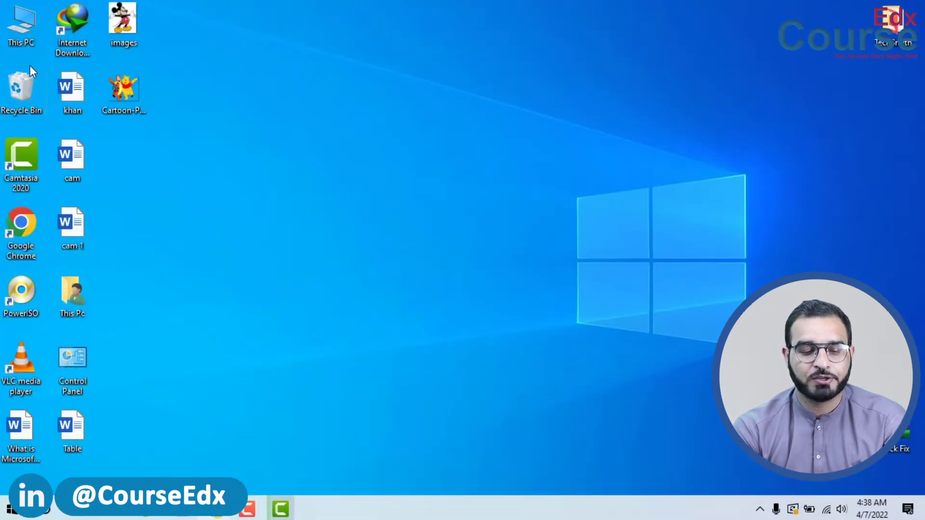
# Open the Recycle Bin Properties window, move it up and right, then return to Word.
pyautogui.rightClick(24, 88)
pyautogui.click(79, 185)
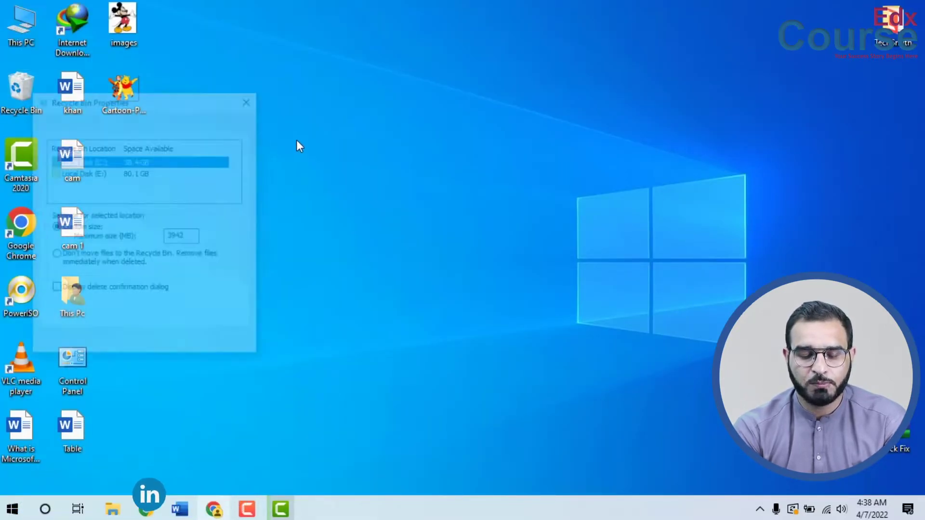
pyautogui.moveTo(377, 109); pyautogui.dragTo(402, 80)
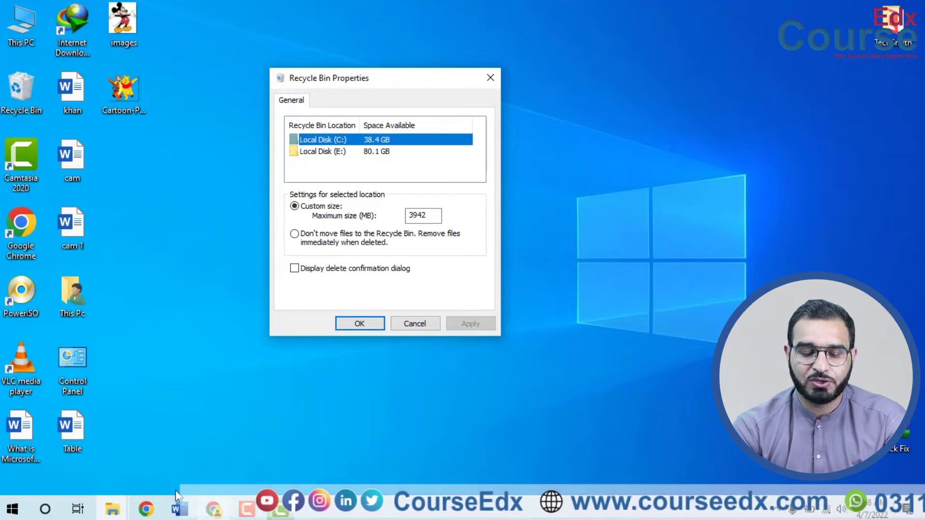
pyautogui.click(179, 513)
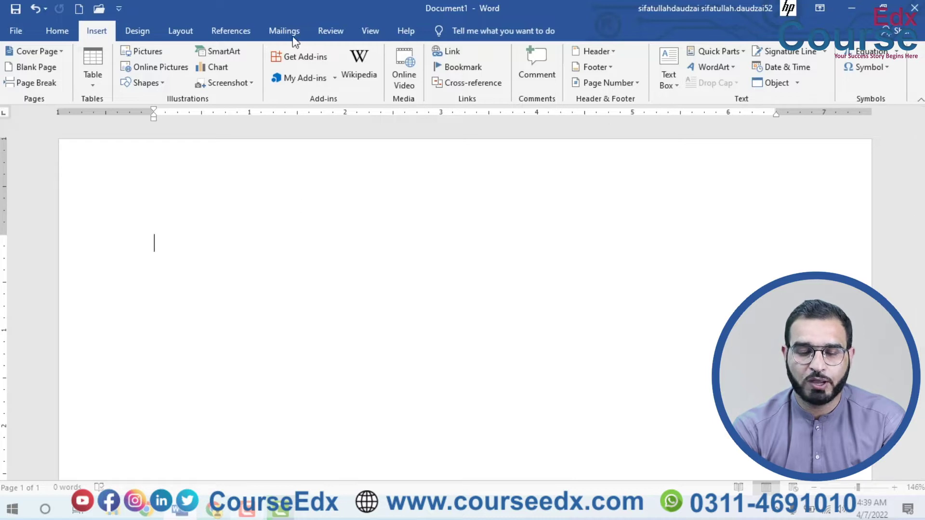
pyautogui.click(252, 84)
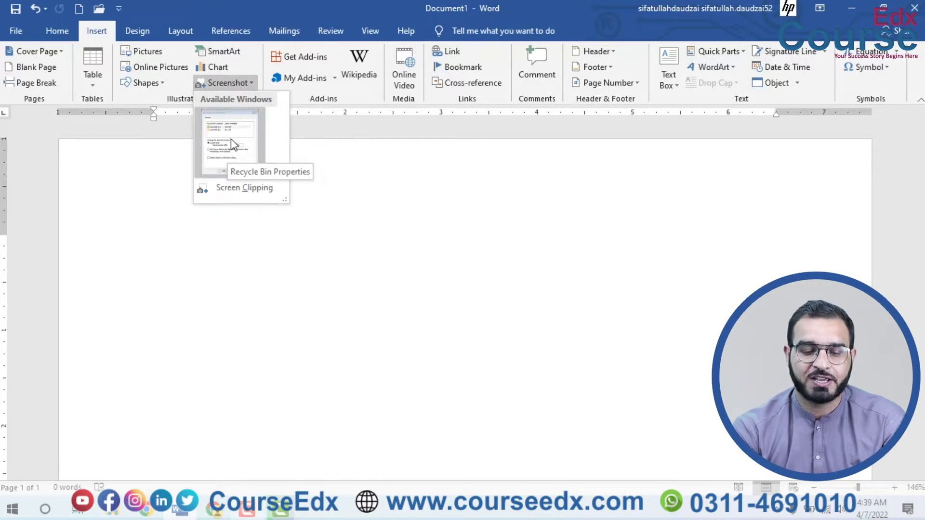
pyautogui.click(231, 140)
pyautogui.scroll(-2, 337, 359)
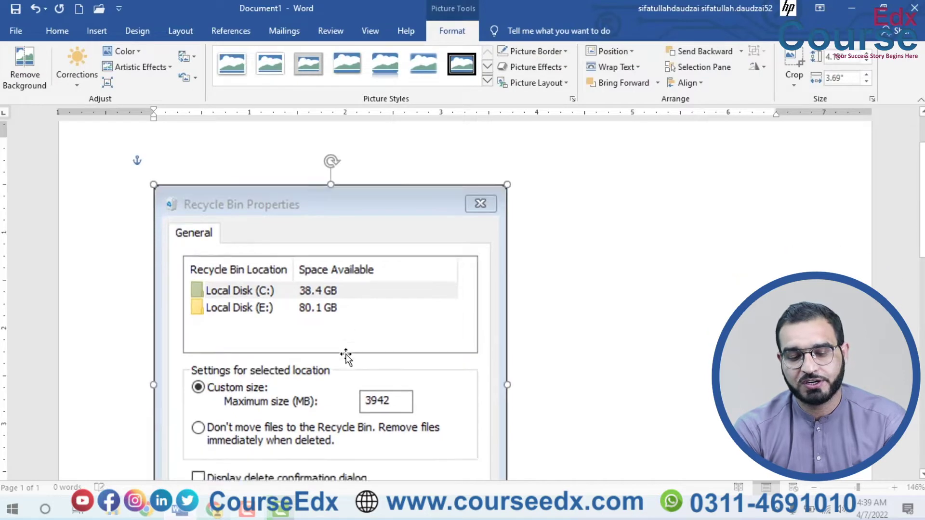
pyautogui.scroll(-2, 346, 356)
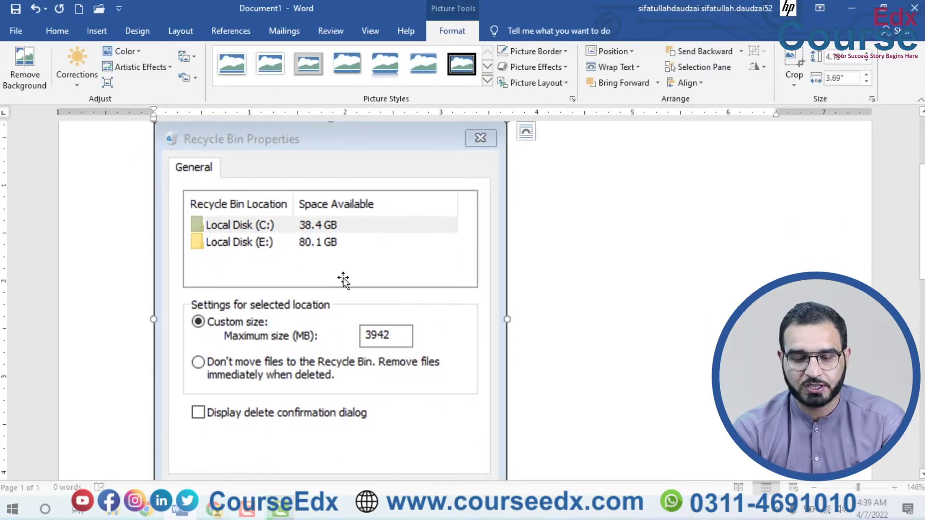
pyautogui.scroll(3, 362, 246)
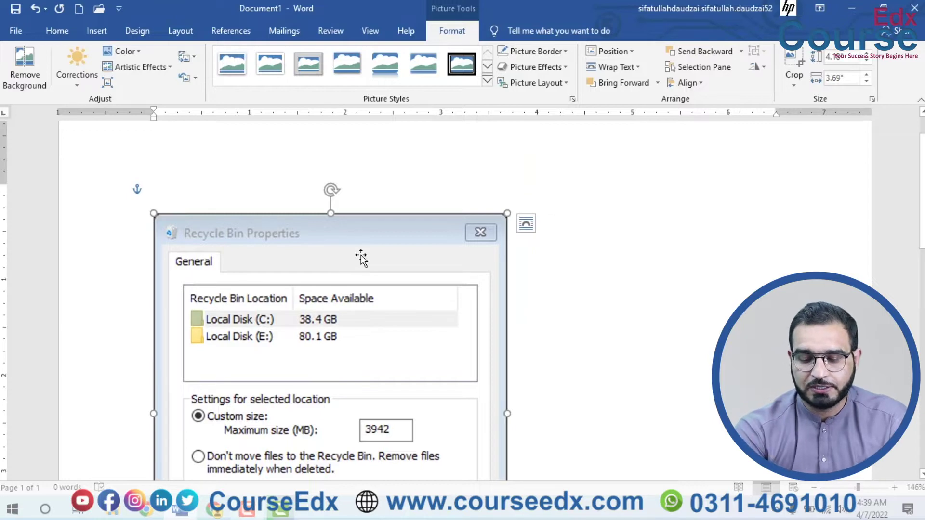
pyautogui.press('Delete')
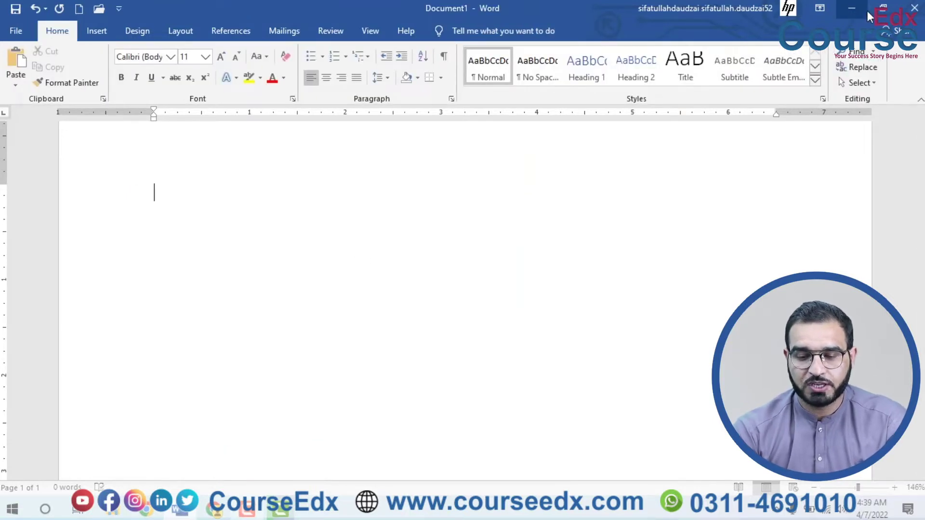
pyautogui.click(851, 9)
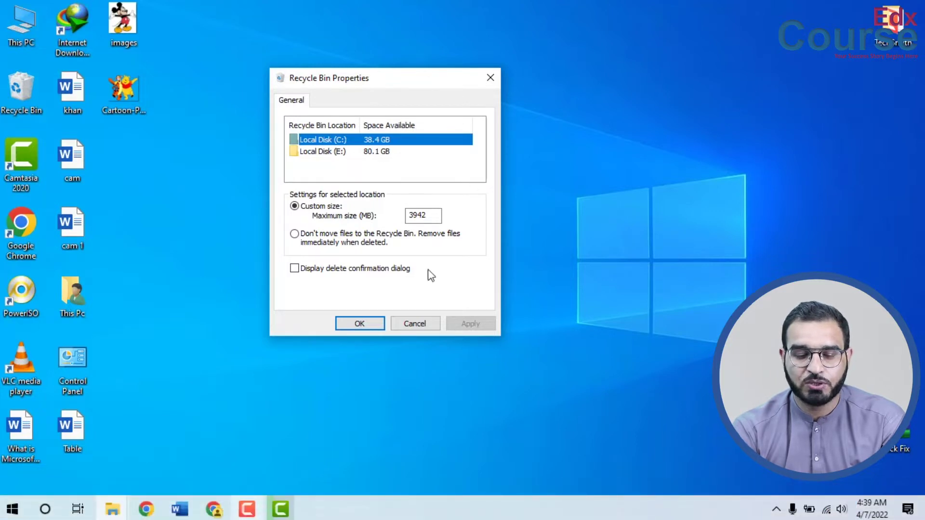
# Restore Word from the taskbar and start a Screen Clipping from Insert > Screenshot.
pyautogui.click(179, 504)
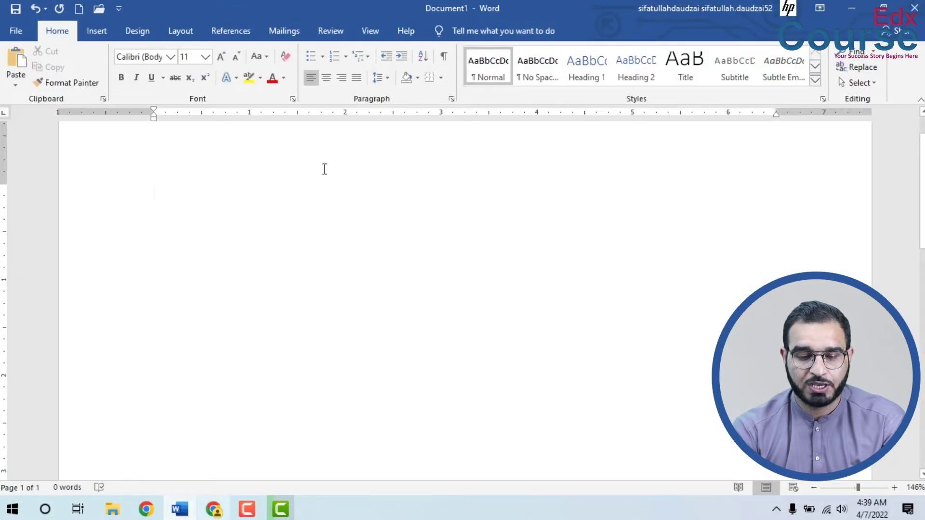
pyautogui.click(99, 32)
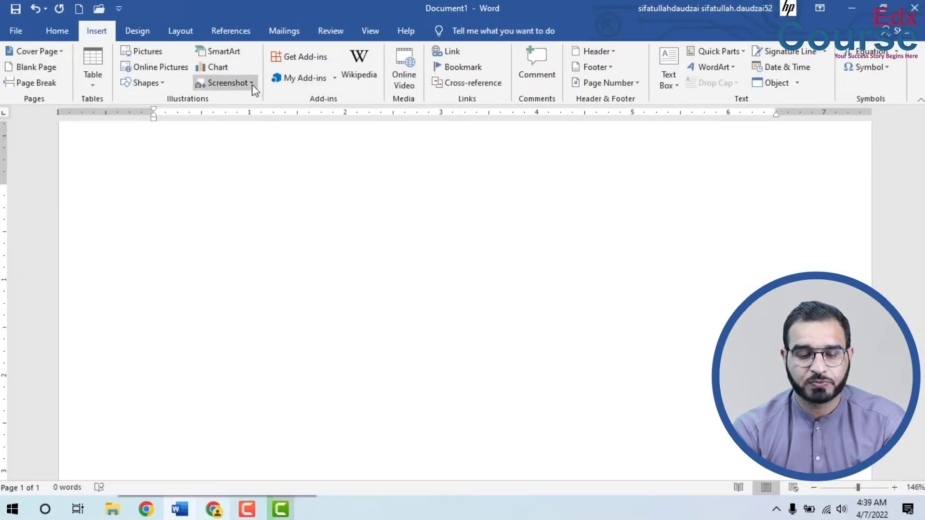
pyautogui.click(253, 85)
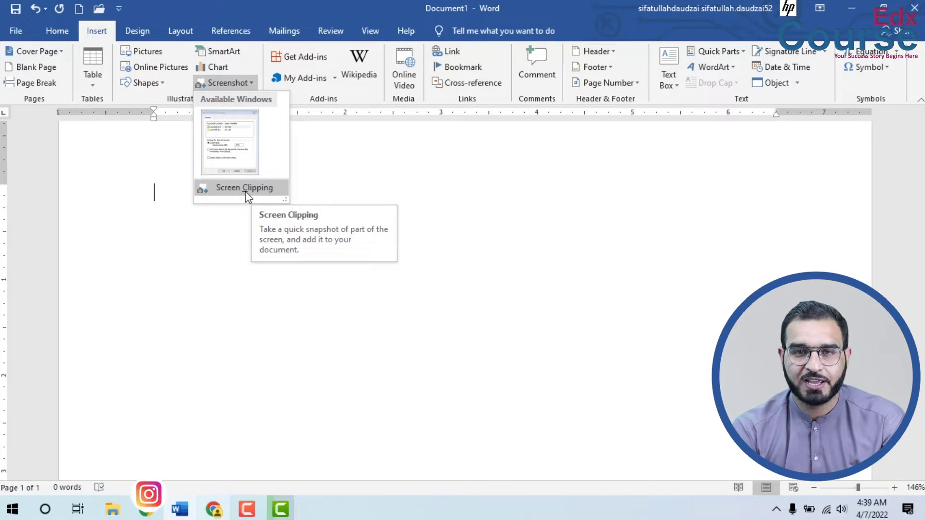
pyautogui.click(245, 192)
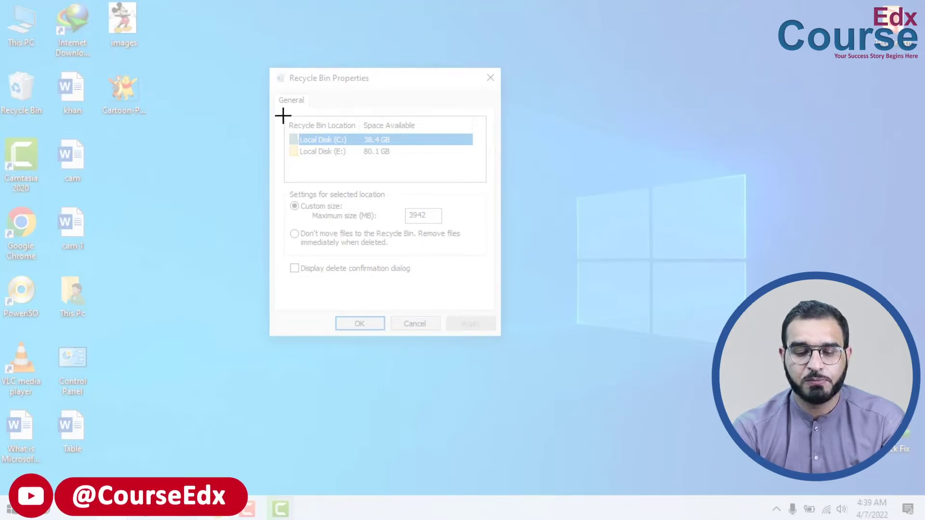
# Clip the Recycle Bin Location list into the document, then delete the inserted picture.
pyautogui.moveTo(298, 145); pyautogui.dragTo(486, 182)
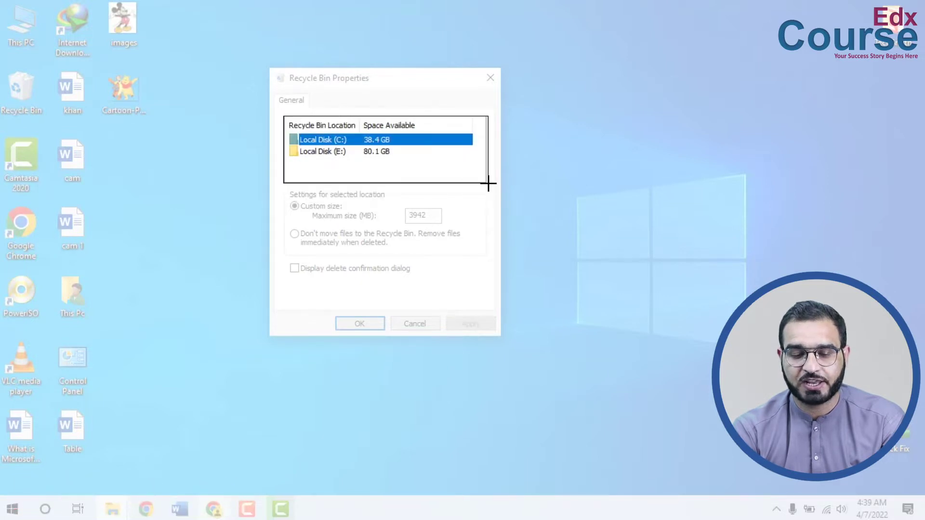
pyautogui.moveTo(486, 182); pyautogui.dragTo(485, 183)
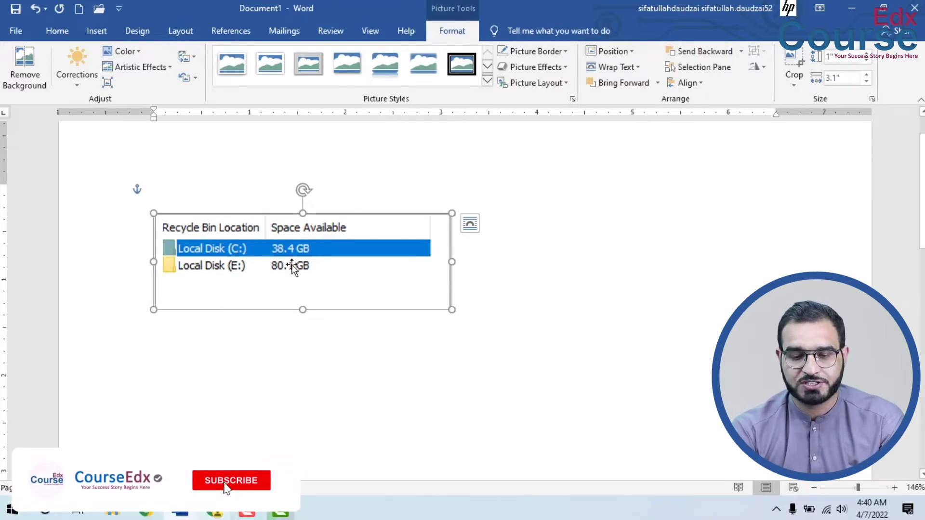
pyautogui.click(433, 276)
pyautogui.click(343, 262)
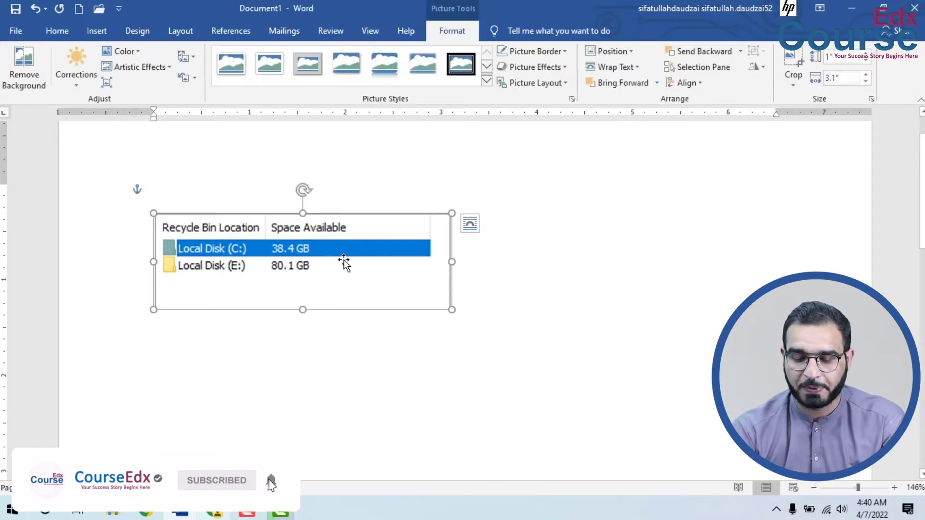
pyautogui.press('Delete')
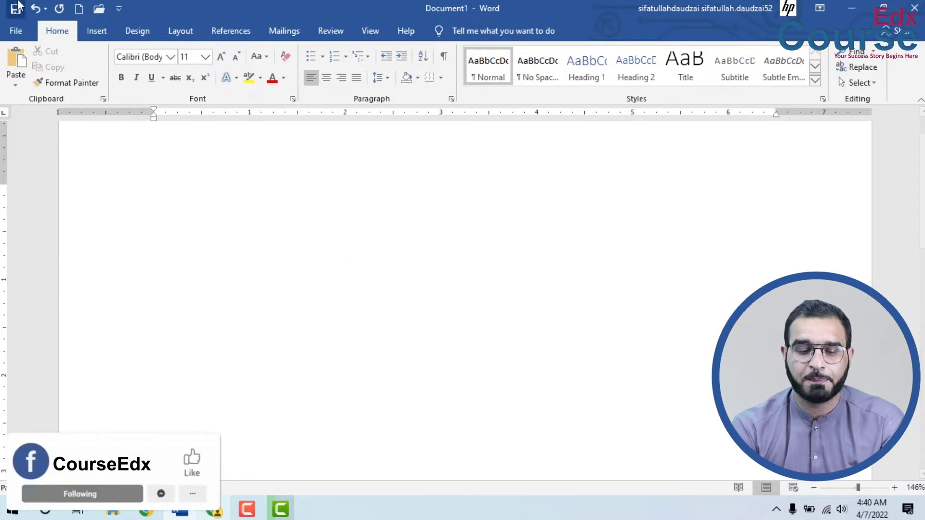
pyautogui.click(96, 32)
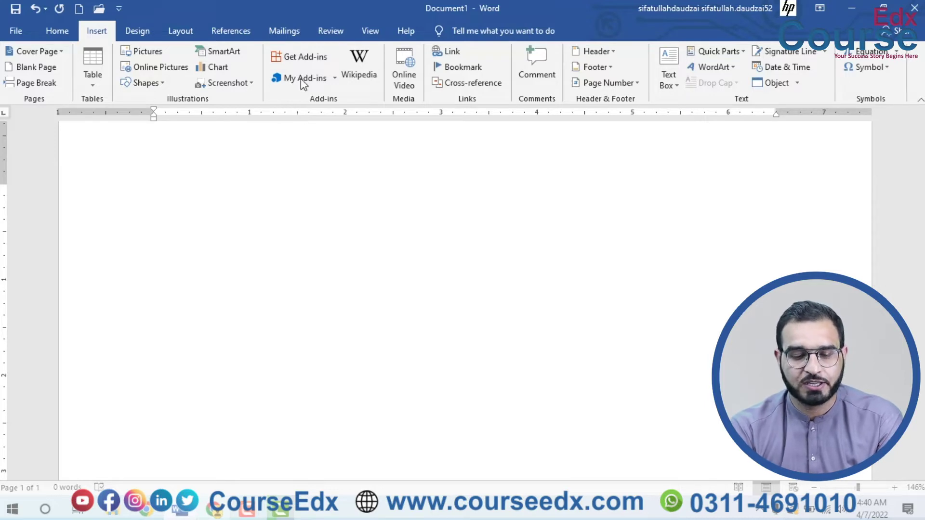
# Open the Office Add-ins store via Get Add-ins.
pyautogui.click(302, 59)
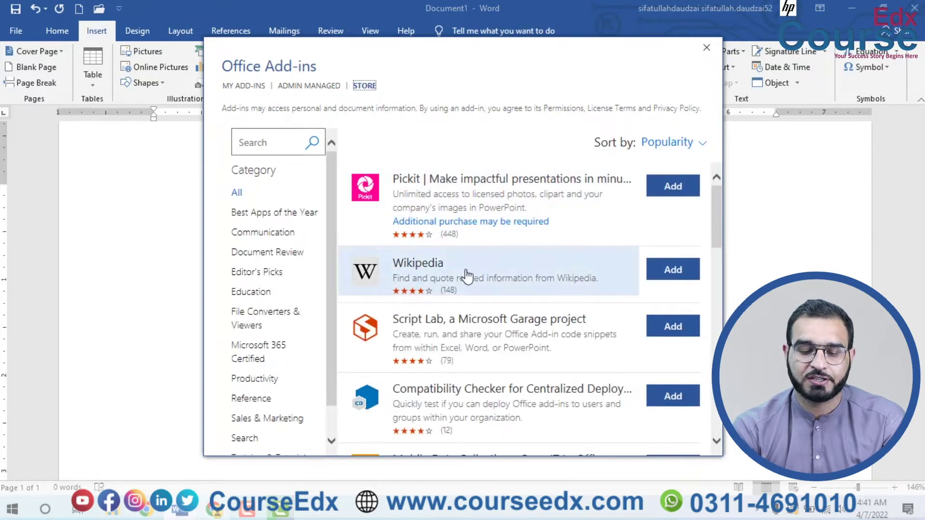
# Add the Emoji Keyboard add-in from the My Add-ins list.
pyautogui.scroll(-1, 426, 269)
pyautogui.scroll(-2, 427, 269)
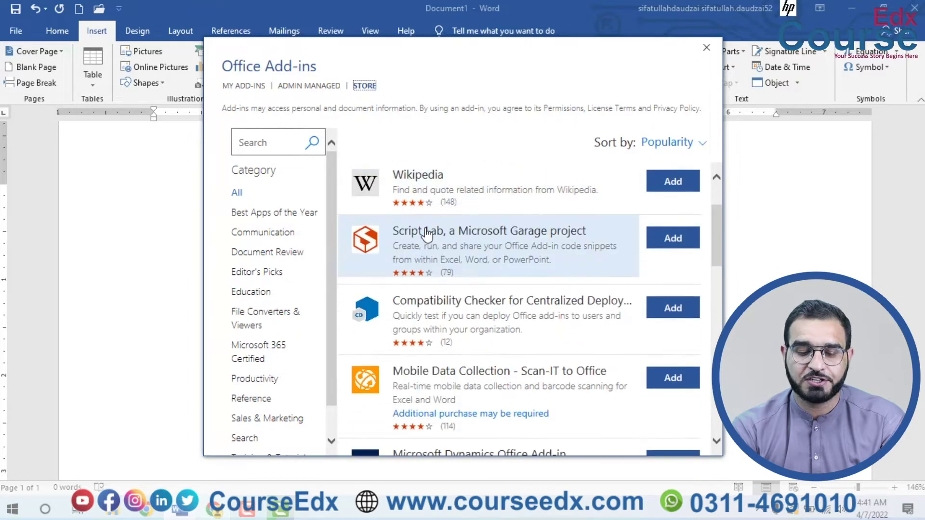
pyautogui.scroll(-2, 423, 272)
pyautogui.scroll(-2, 422, 273)
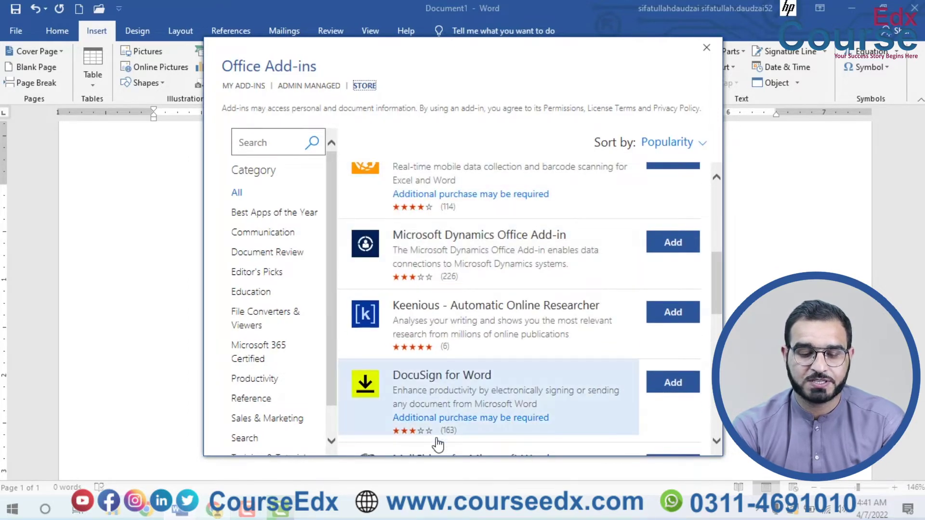
pyautogui.scroll(-3, 429, 277)
pyautogui.scroll(-2, 429, 260)
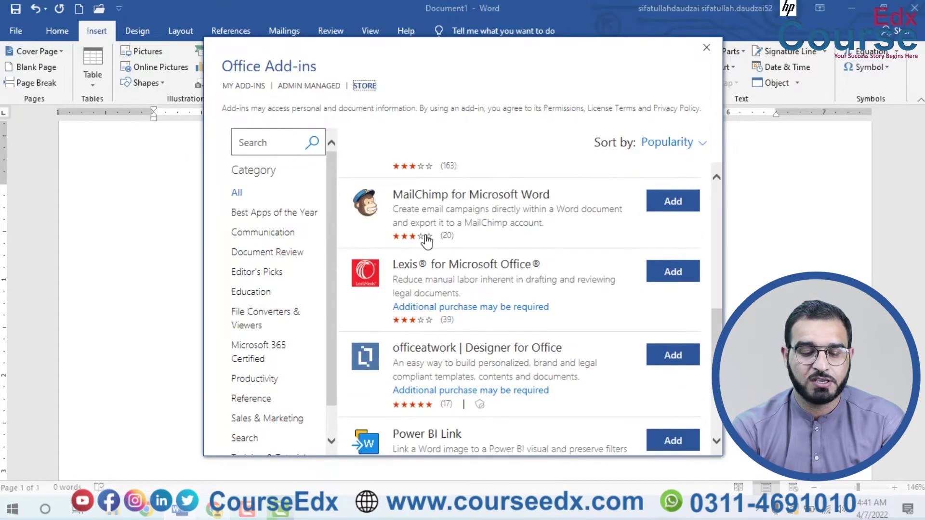
pyautogui.scroll(-2, 427, 243)
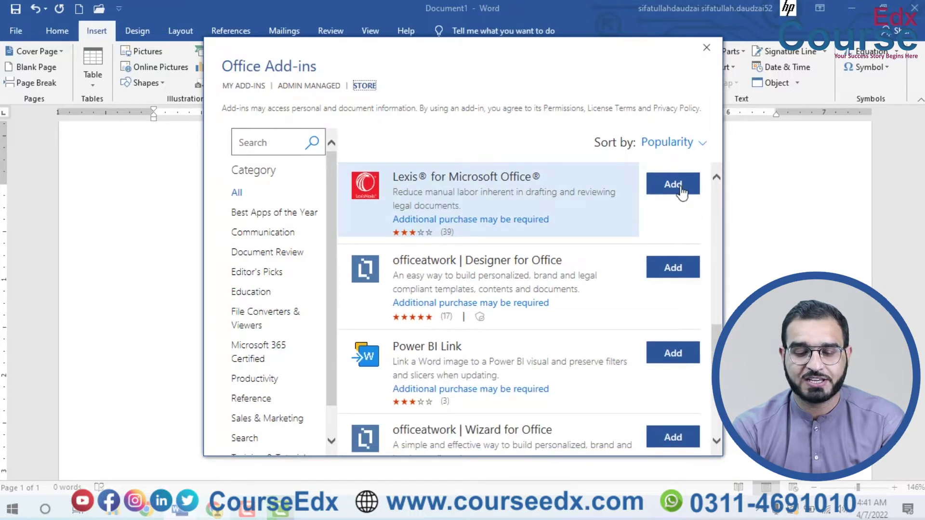
pyautogui.scroll(-1, 644, 186)
pyautogui.click(244, 85)
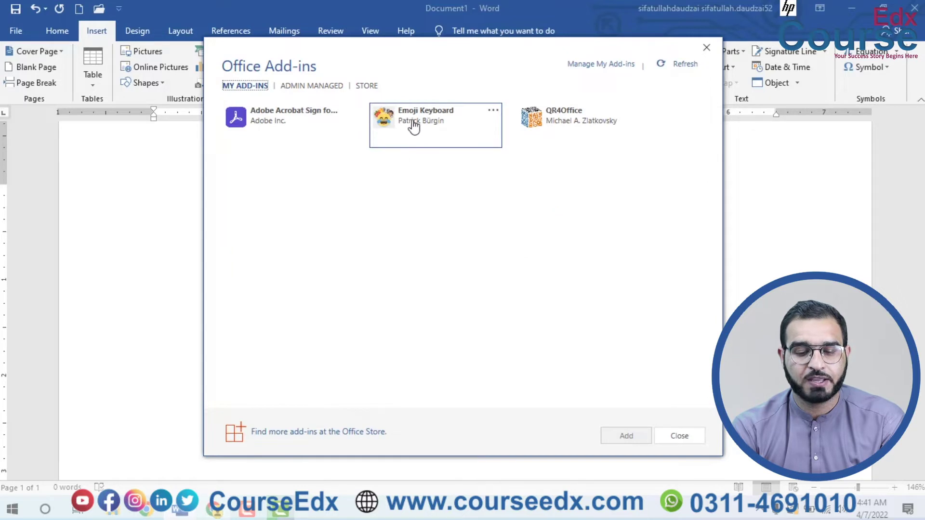
pyautogui.click(419, 121)
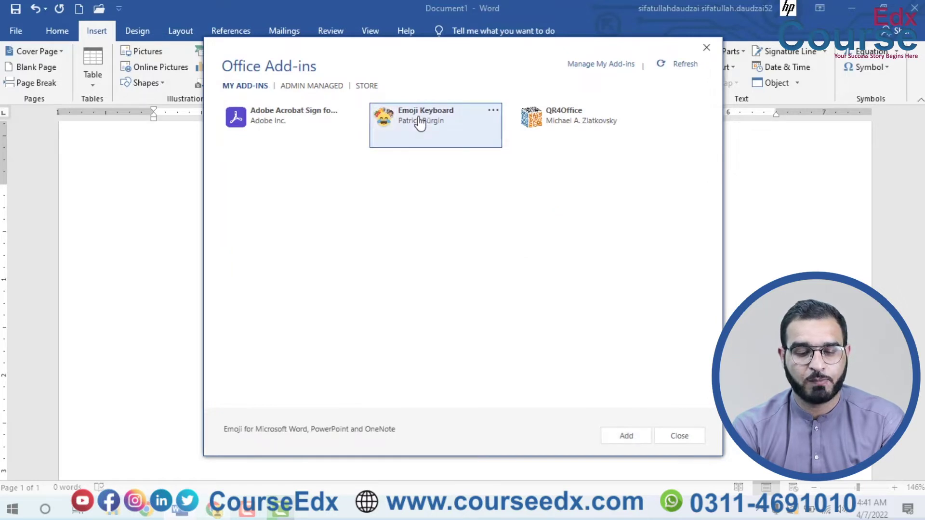
pyautogui.click(631, 439)
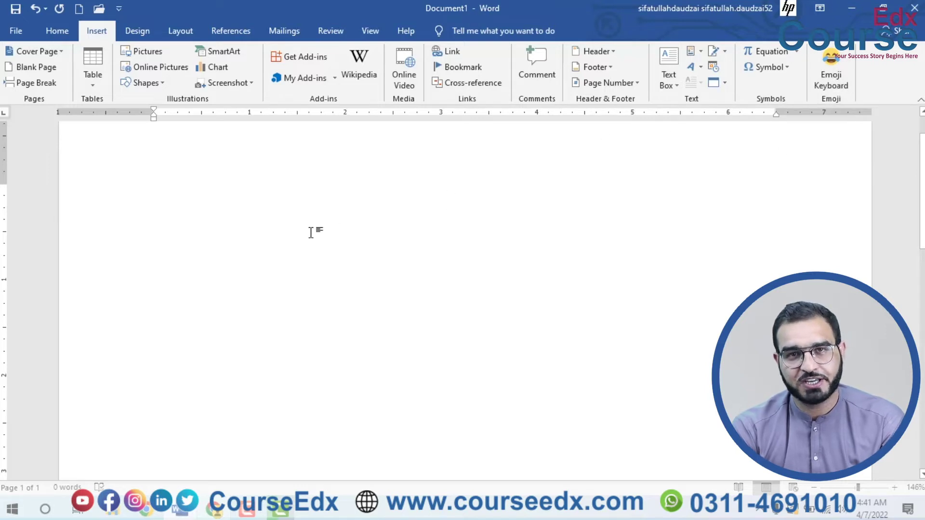
pyautogui.click(830, 58)
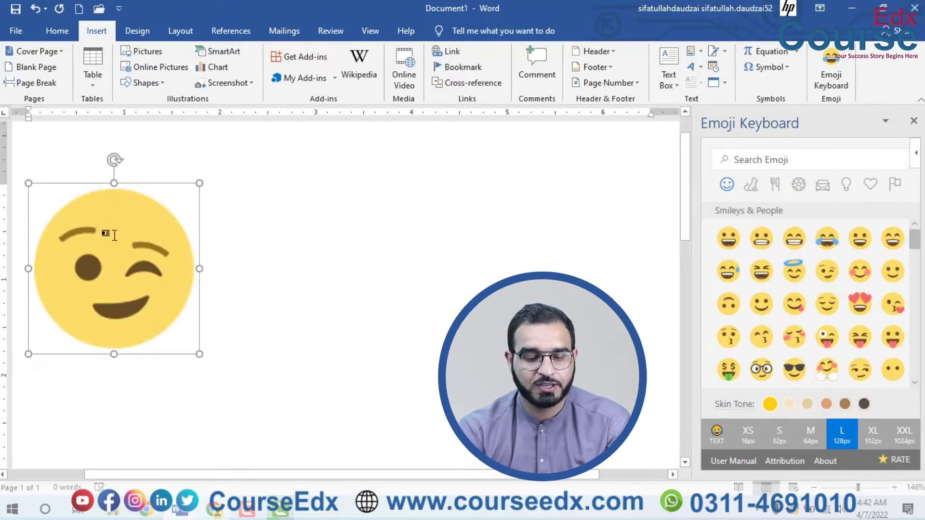
pyautogui.click(115, 236)
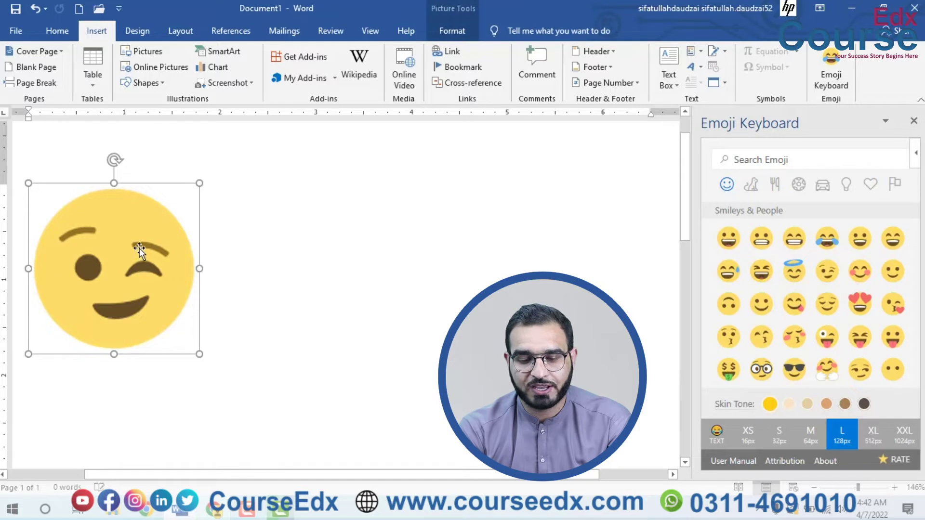
pyautogui.click(913, 121)
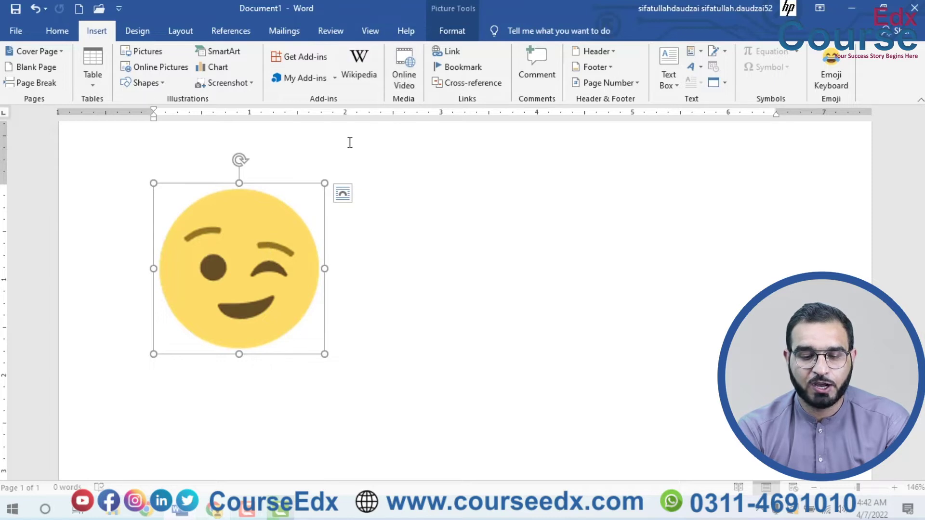
pyautogui.press('Delete')
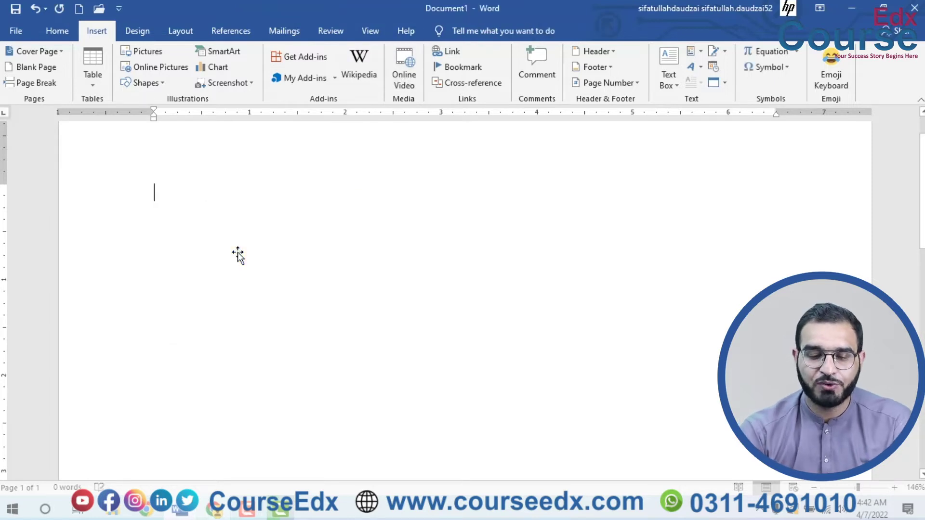
pyautogui.click(397, 53)
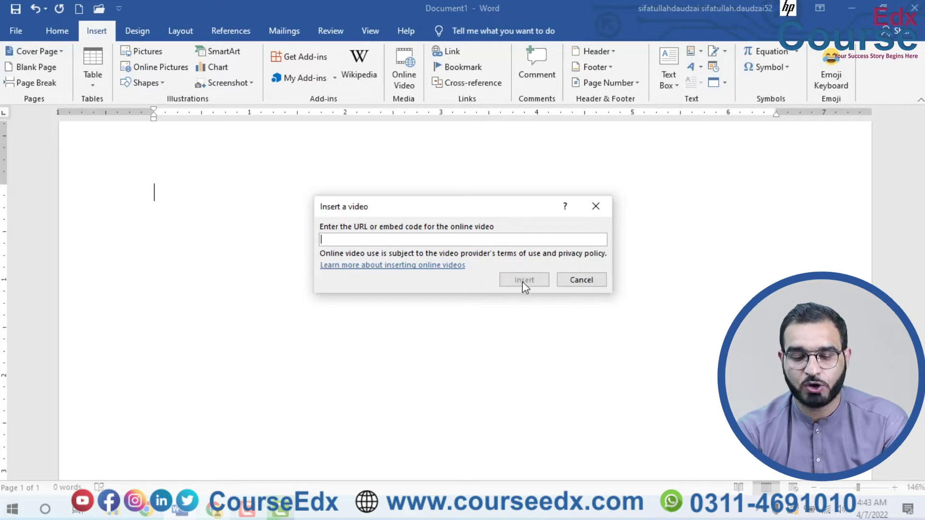
pyautogui.click(583, 279)
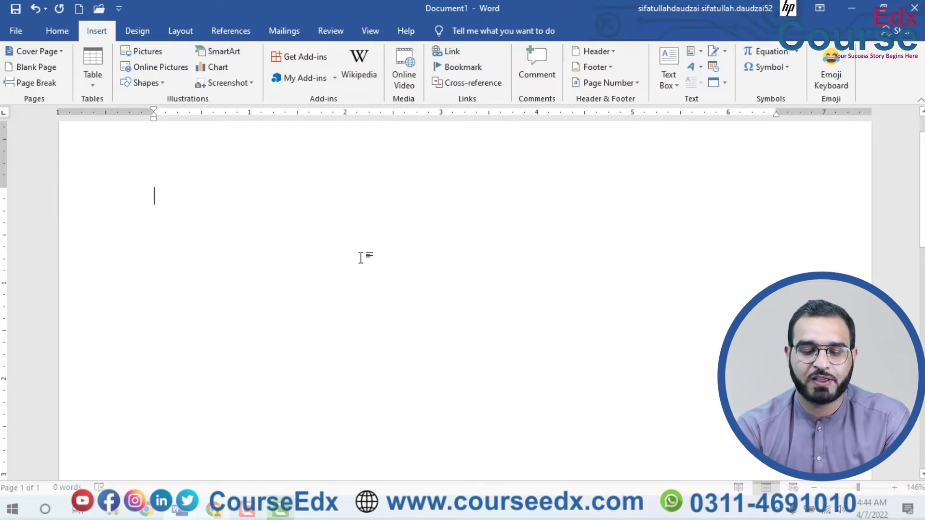
pyautogui.scroll(1, 353, 288)
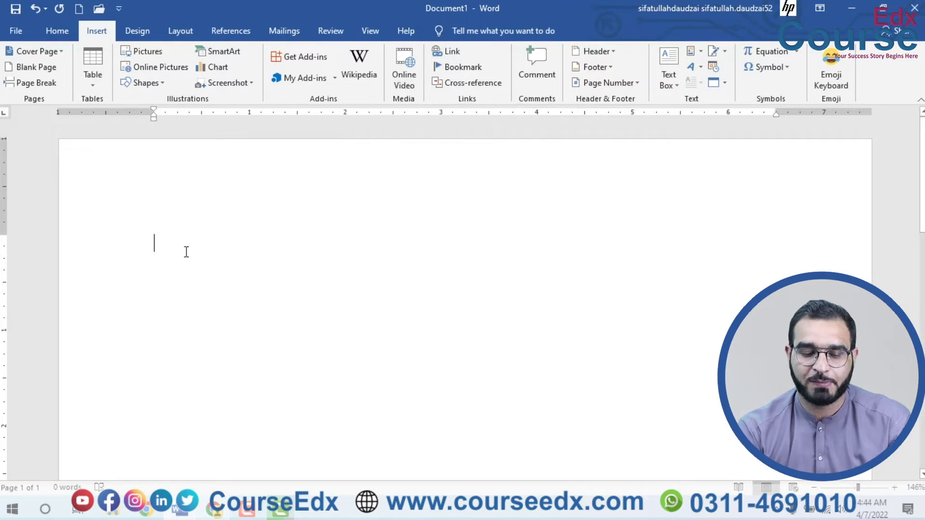
# Type 'link' and hyperlink it to the cam 1 document on the Desktop.
pyautogui.write('link')
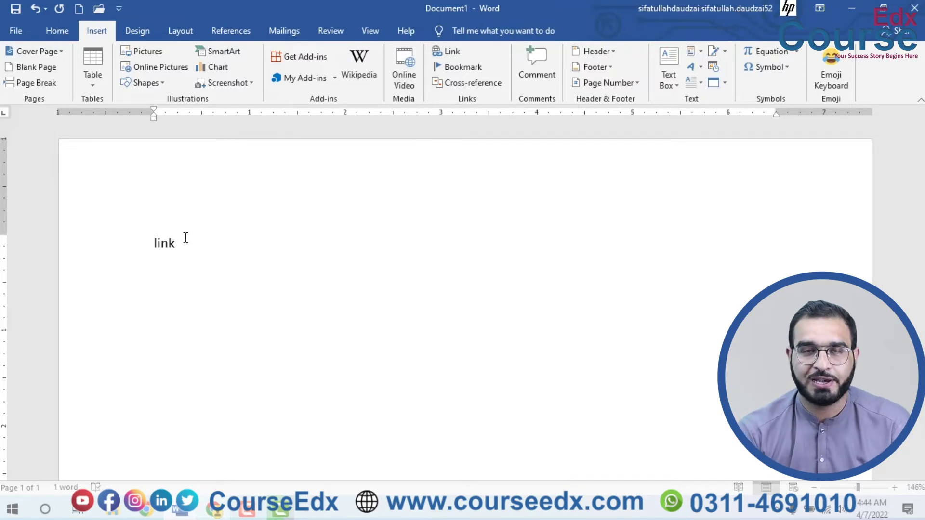
pyautogui.click(159, 246)
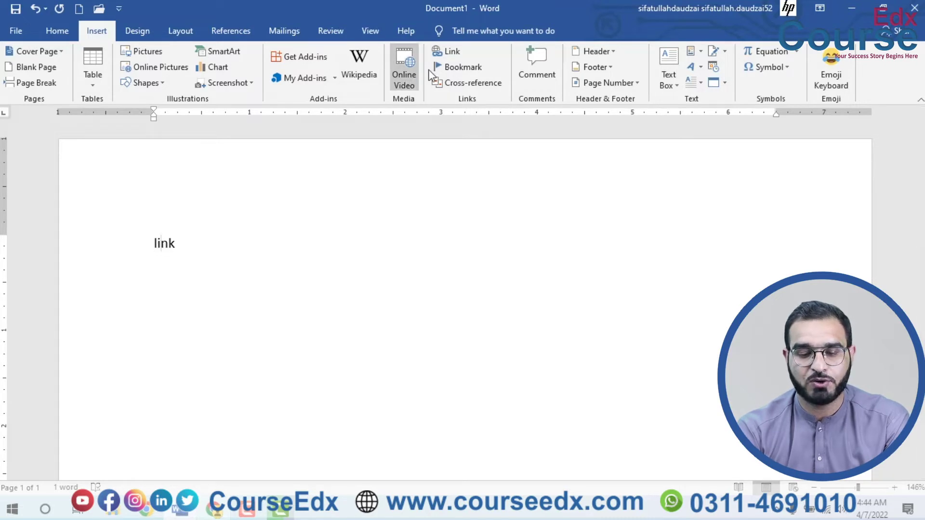
pyautogui.click(451, 52)
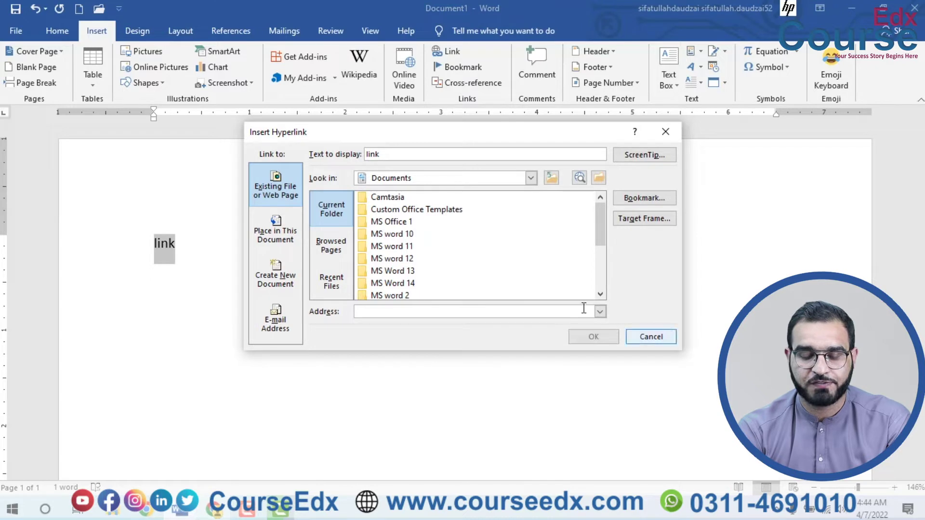
pyautogui.click(436, 177)
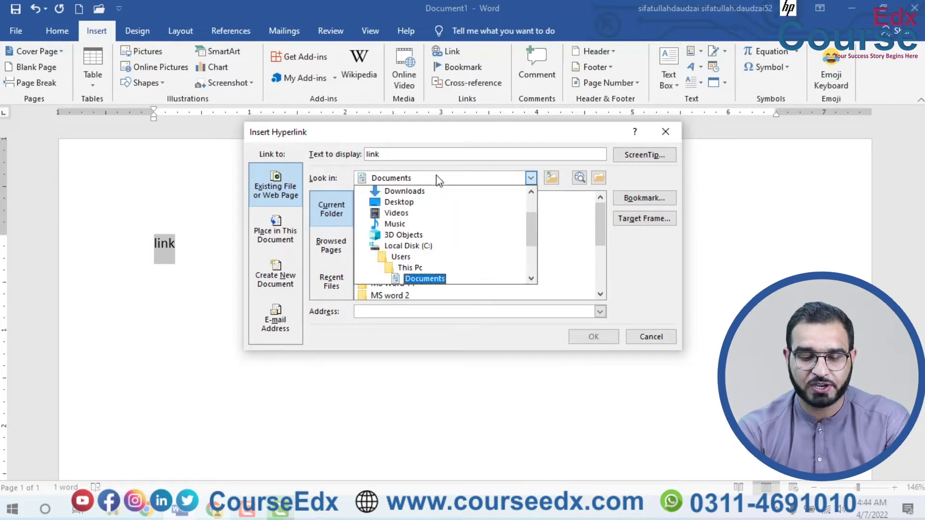
pyautogui.click(404, 202)
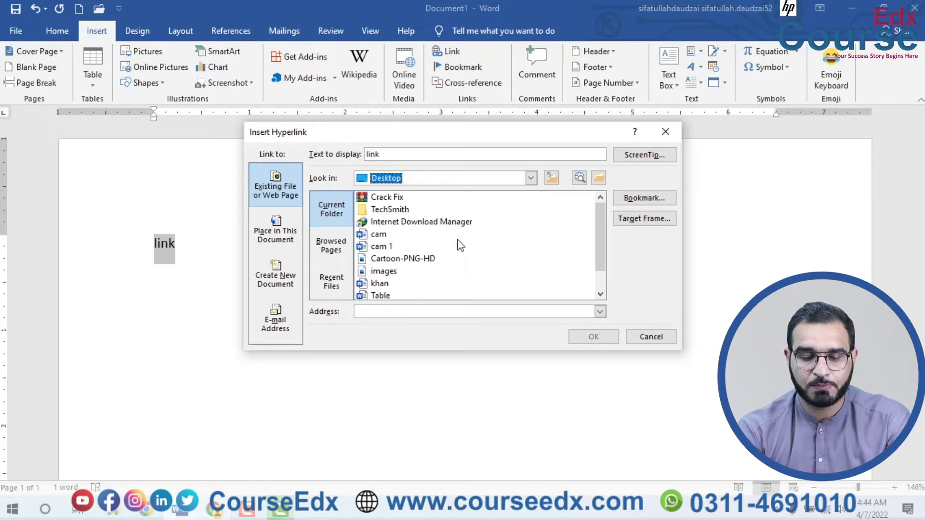
pyautogui.click(377, 248)
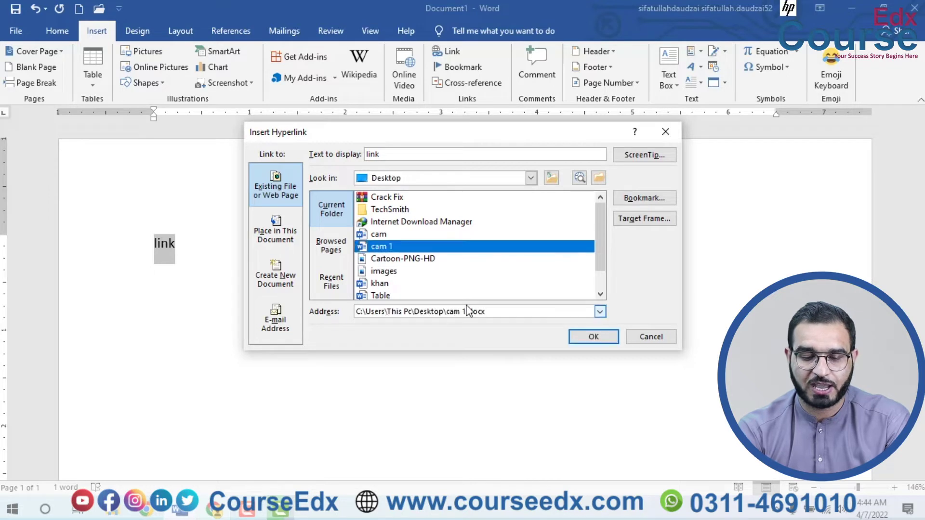
pyautogui.click(593, 337)
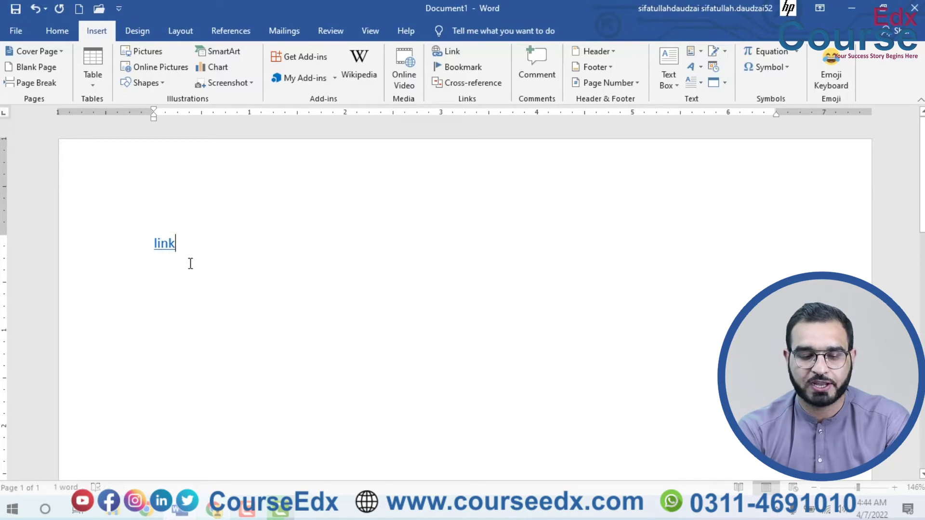
# Follow the link to open cam 1, close it, and select the link line.
pyautogui.doubleClick(163, 249)
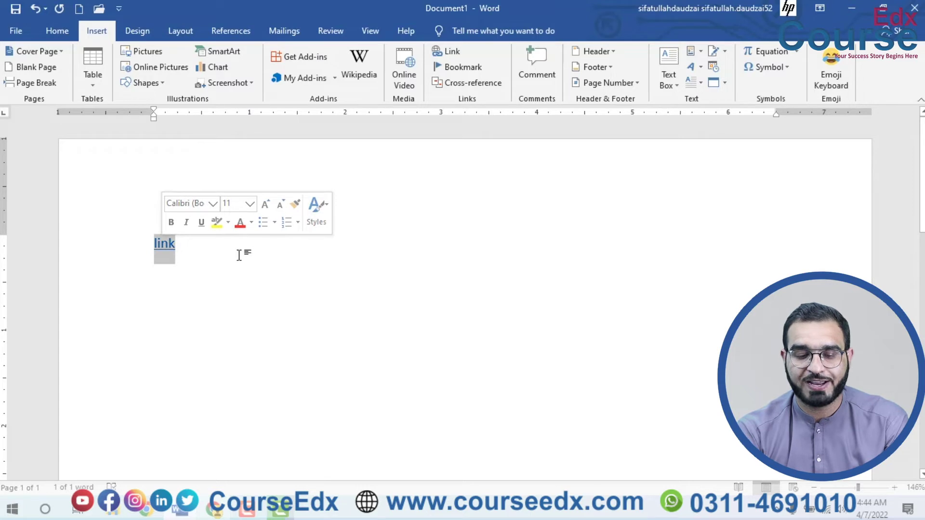
pyautogui.click(185, 253)
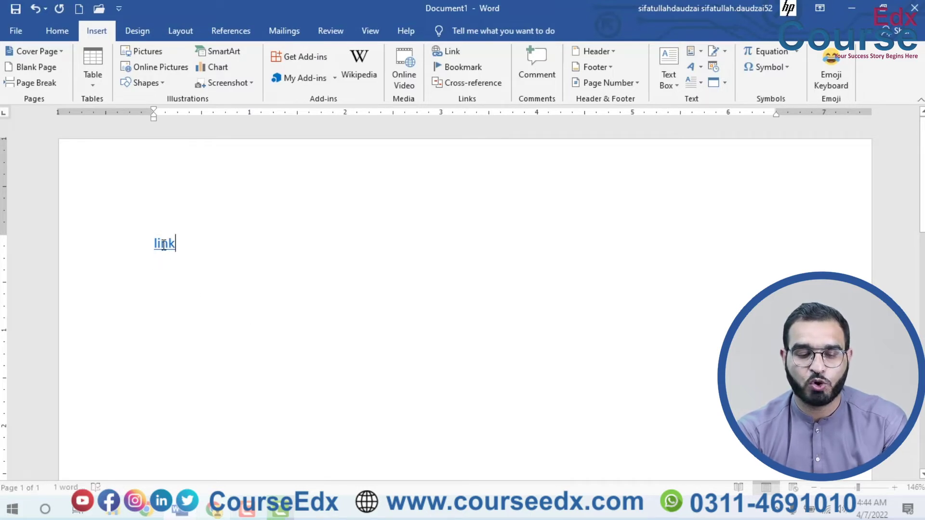
pyautogui.keyDown('ctrl'); pyautogui.click(171, 251); pyautogui.keyUp('ctrl')
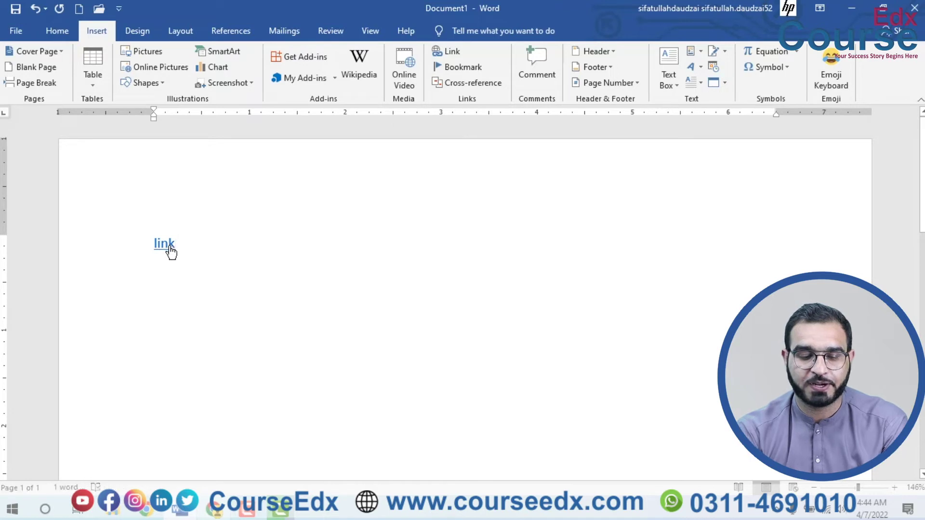
pyautogui.click(512, 315)
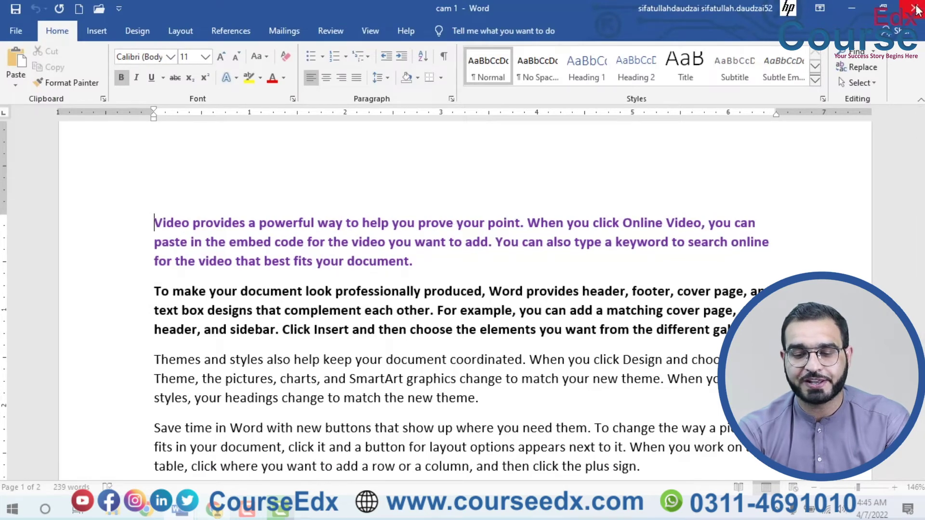
pyautogui.click(851, 8)
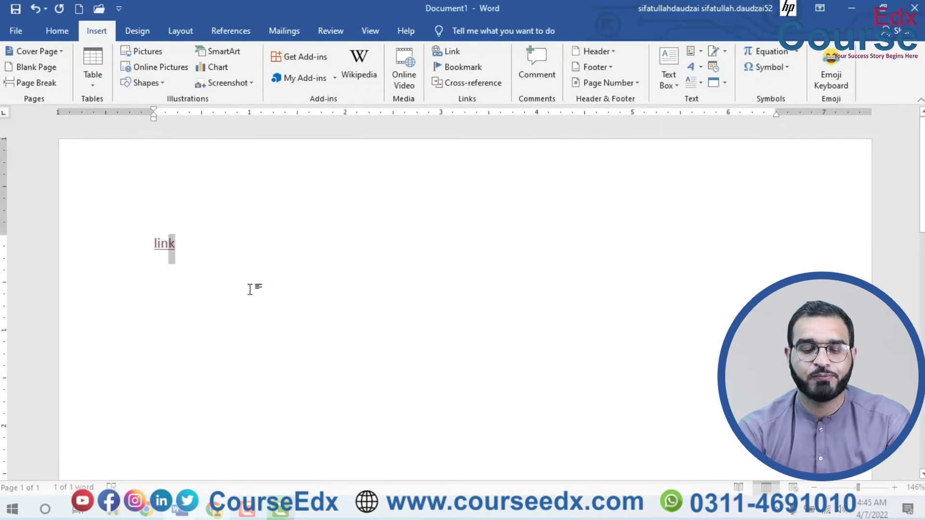
pyautogui.click(235, 260)
pyautogui.click(111, 239)
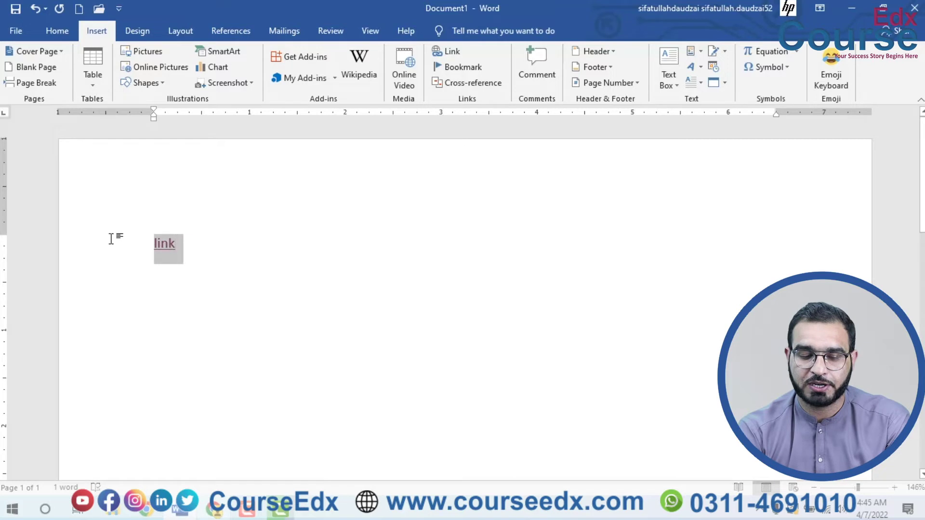
# Replace the line with the plain word 'Google'.
pyautogui.write('Google')
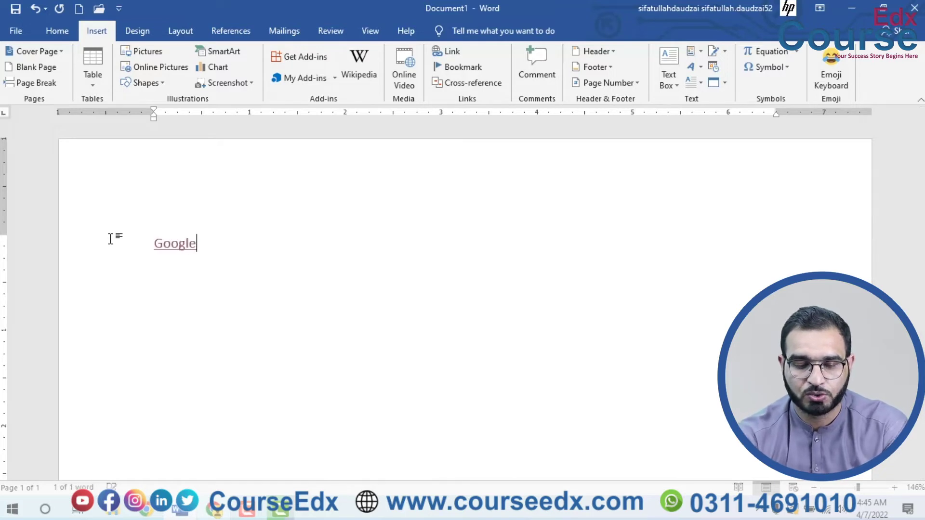
pyautogui.click(110, 239)
pyautogui.press('BackSpace')
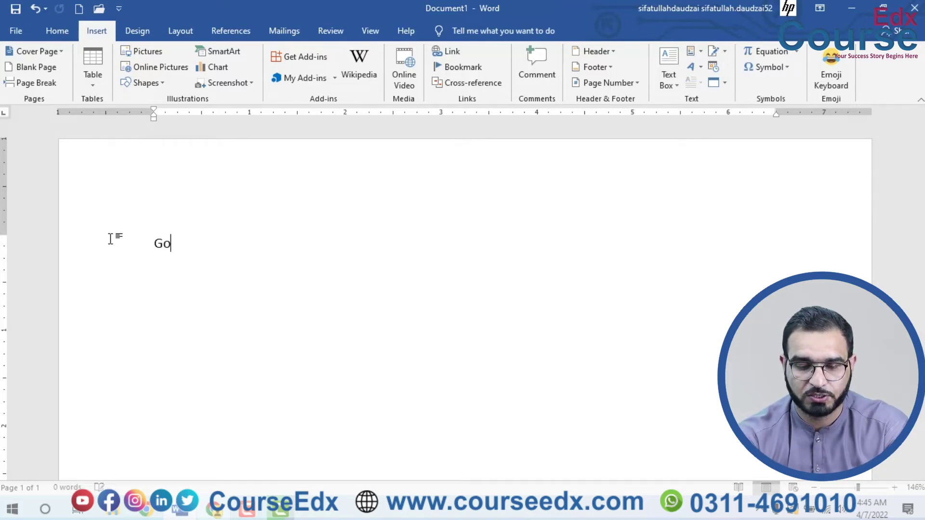
pyautogui.write('ogle')
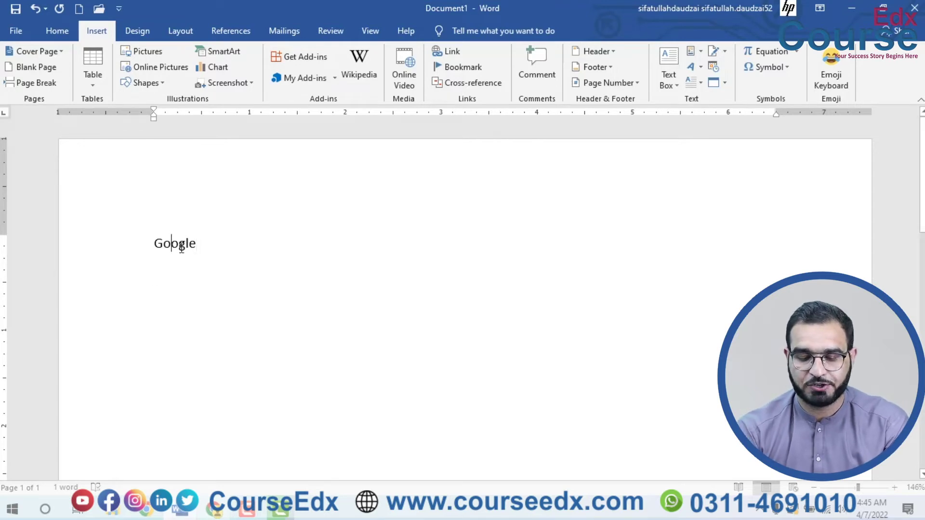
pyautogui.doubleClick(181, 247)
pyautogui.hotkey('ctrl', 'k')
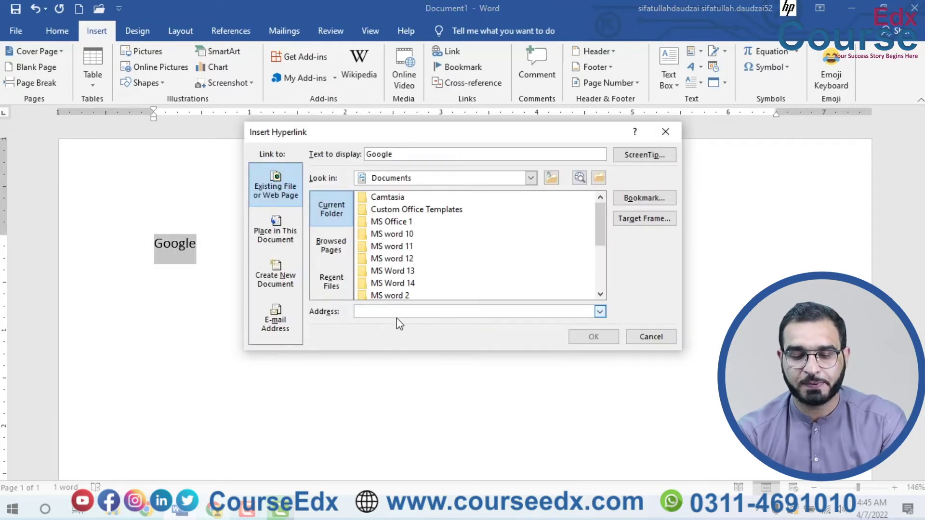
pyautogui.write('www.google.com')
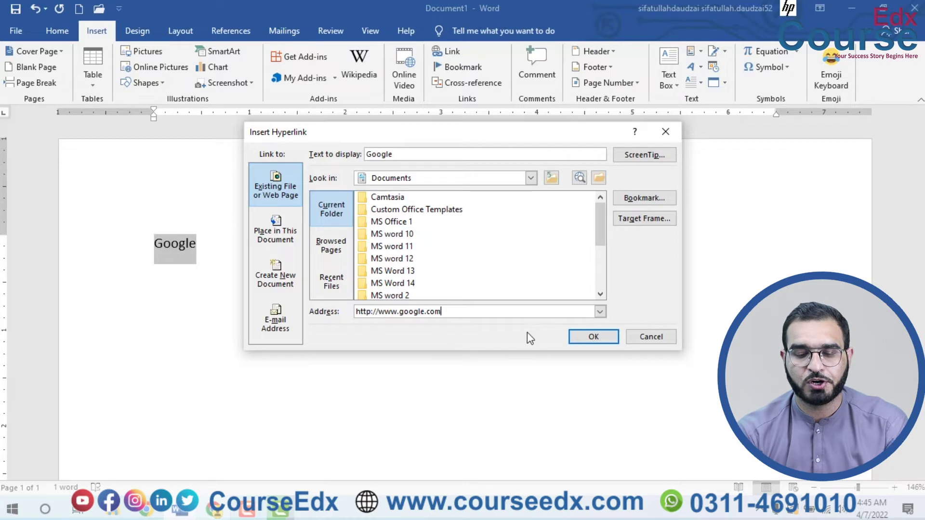
pyautogui.click(589, 336)
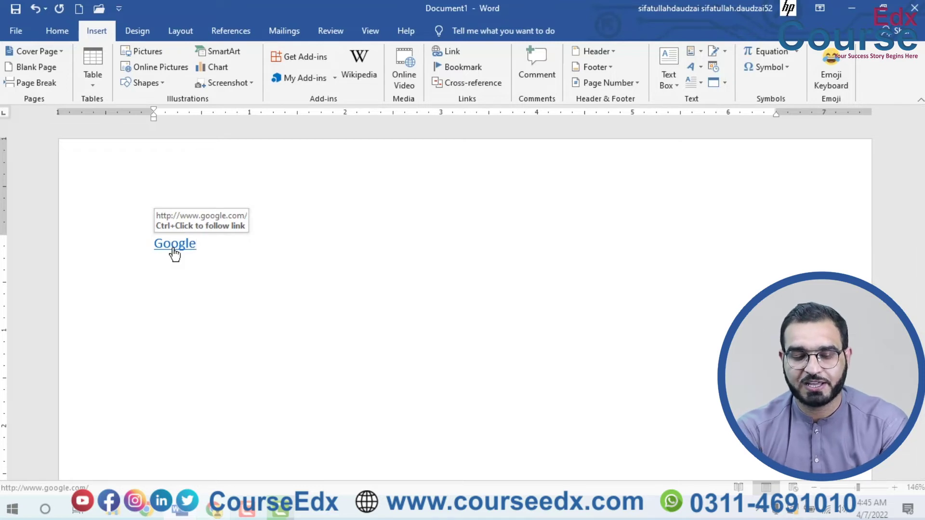
pyautogui.doubleClick(177, 246)
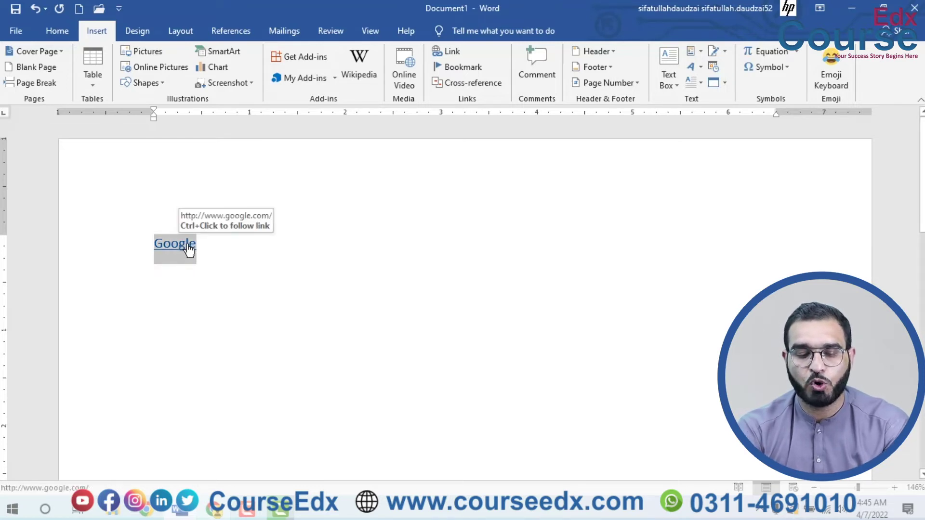
pyautogui.keyDown('ctrl'); pyautogui.click(185, 248); pyautogui.keyUp('ctrl')
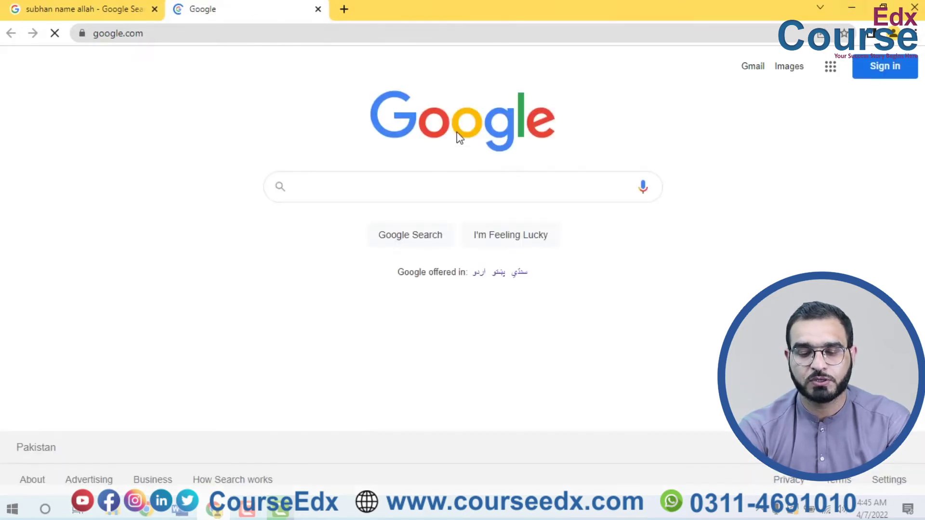
# Minimise Chrome to get back to the Word document.
pyautogui.click(851, 9)
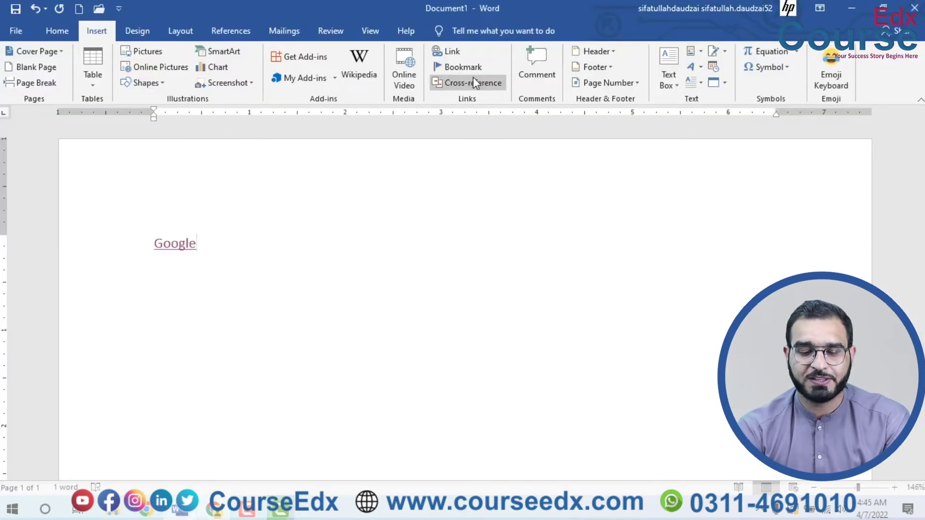
# Replace the Google link with sample paragraphs generated by =rand(200).
pyautogui.hotkey('ctrl', 'a')
pyautogui.press('BackSpace')
pyautogui.write('=rand()')
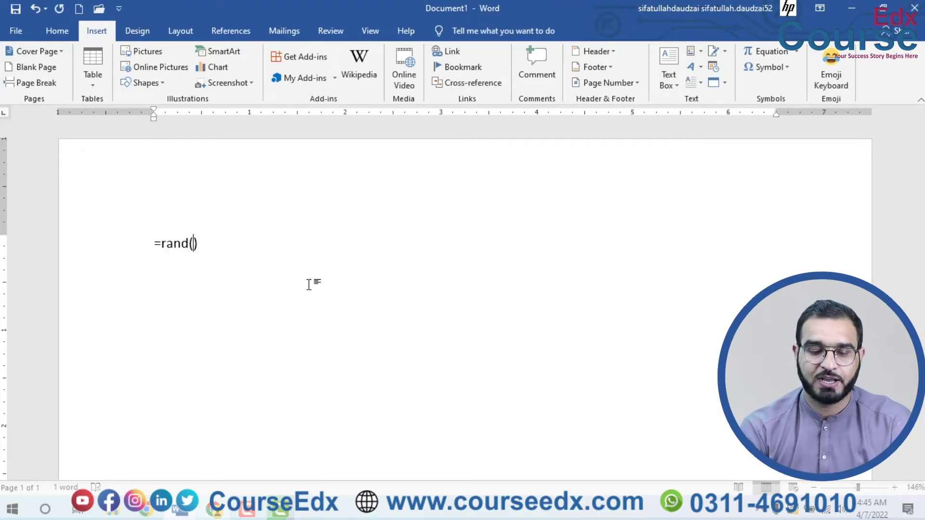
pyautogui.press('Left')
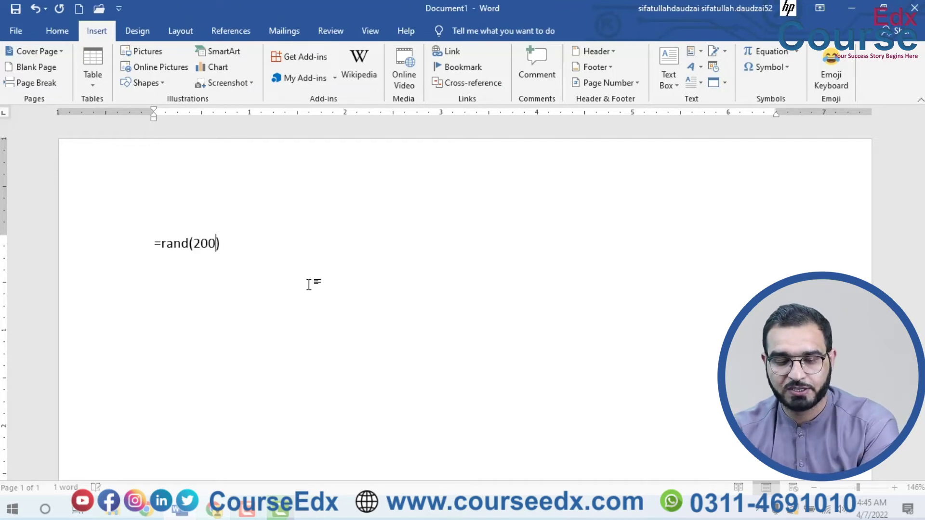
pyautogui.press('Return')
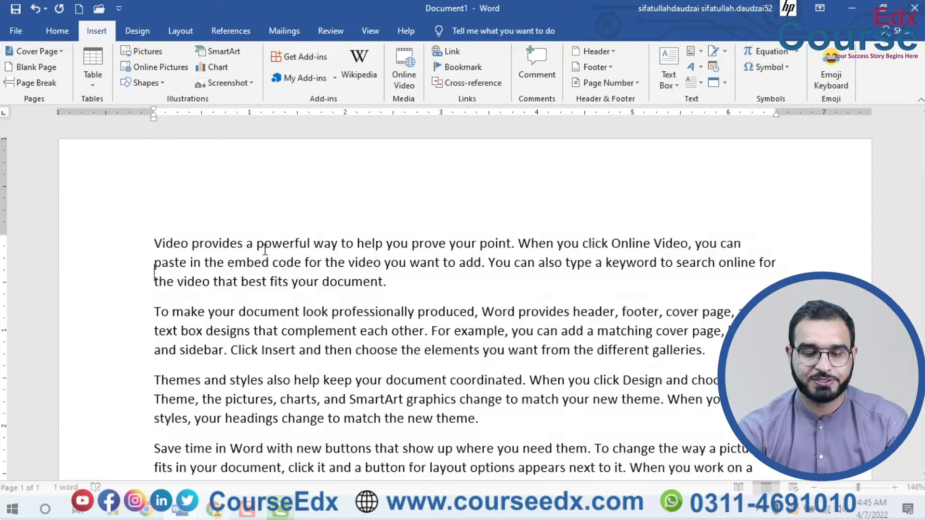
# Justify all paragraphs and select the 'Reading is easier' paragraph.
pyautogui.hotkey('ctrl', 'a')
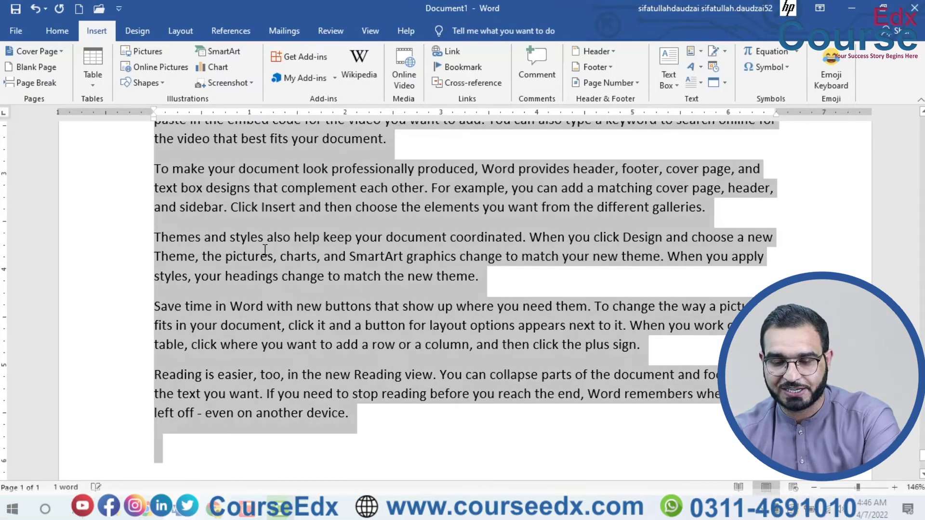
pyautogui.hotkey('ctrl', 'j')
pyautogui.scroll(-5, 546, 279)
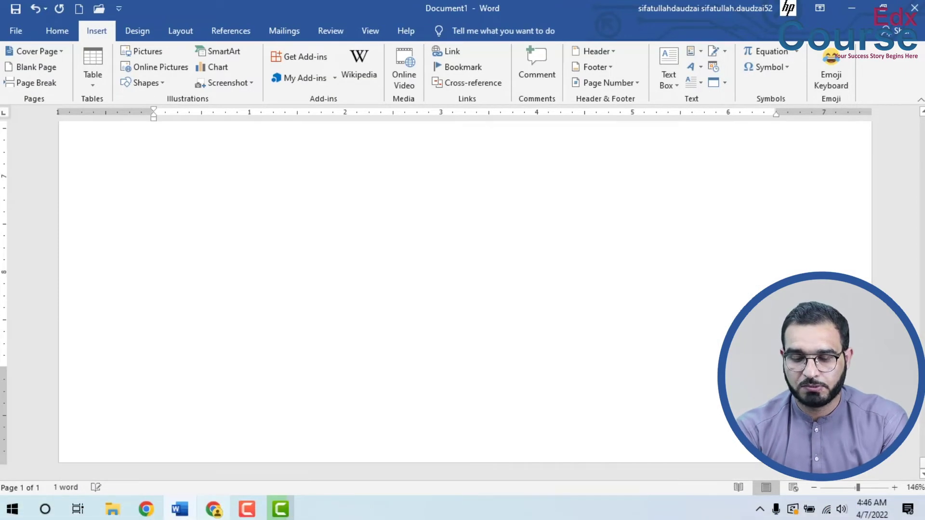
pyautogui.scroll(-1, 633, 352)
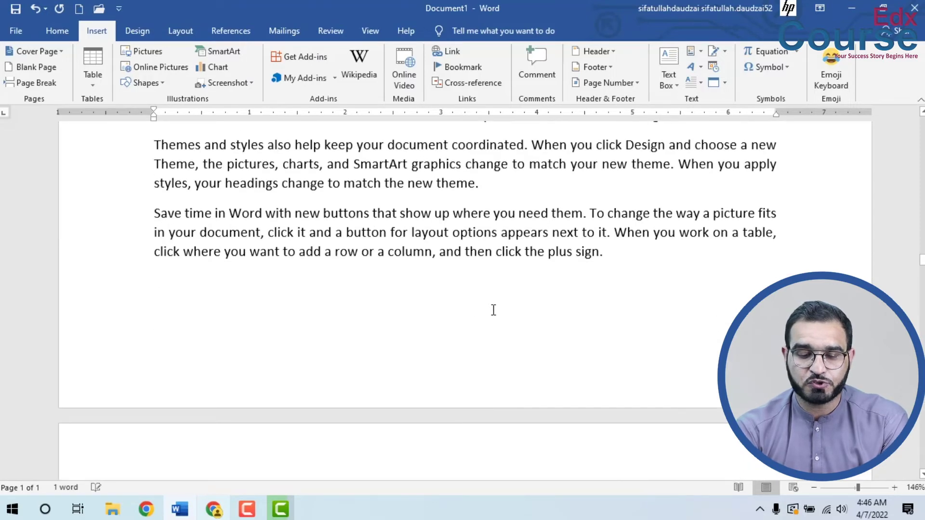
pyautogui.scroll(5, 493, 310)
pyautogui.moveTo(337, 262); pyautogui.dragTo(149, 219)
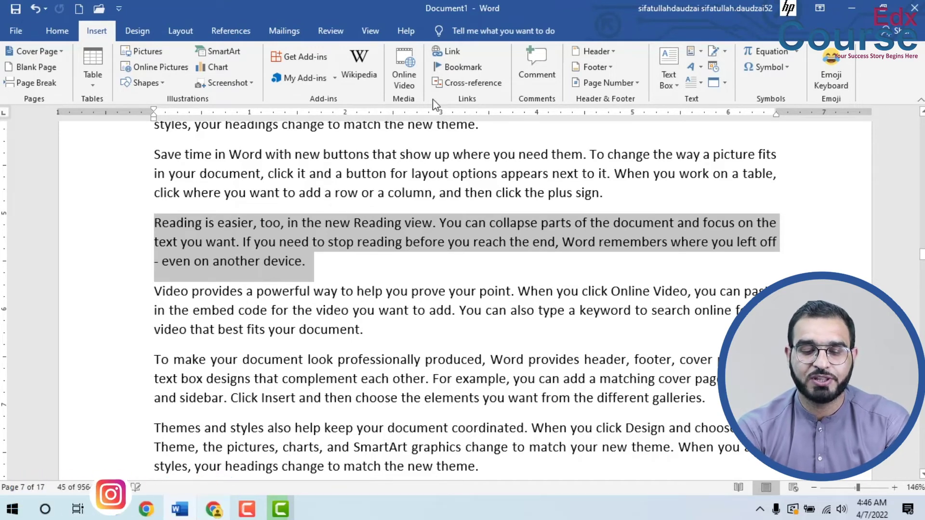
# Bookmark the 'Reading is easier…' paragraph as aa, adding then undoing a page break before it.
pyautogui.click(462, 70)
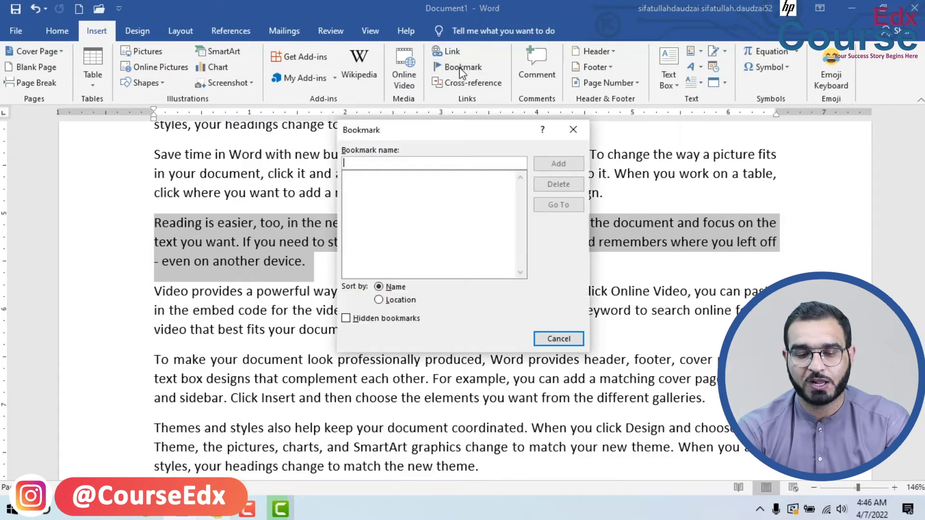
pyautogui.write('read')
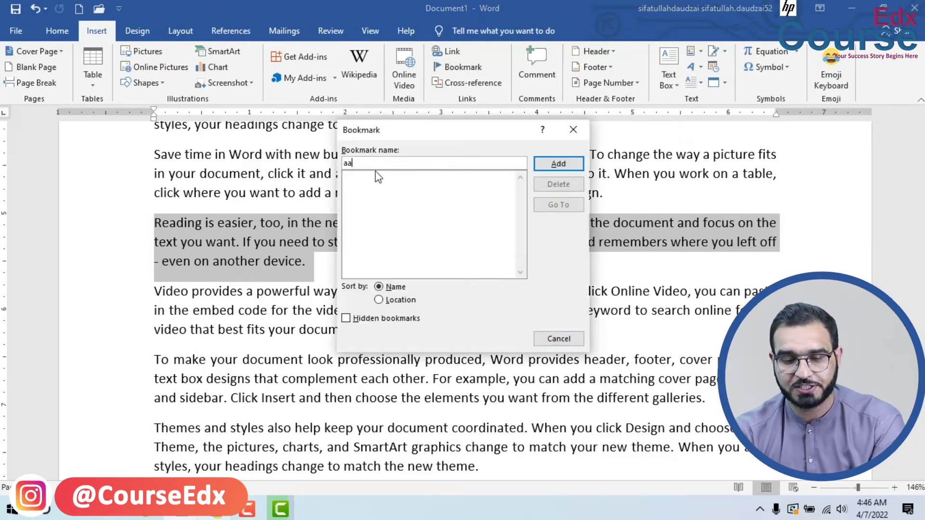
pyautogui.click(563, 164)
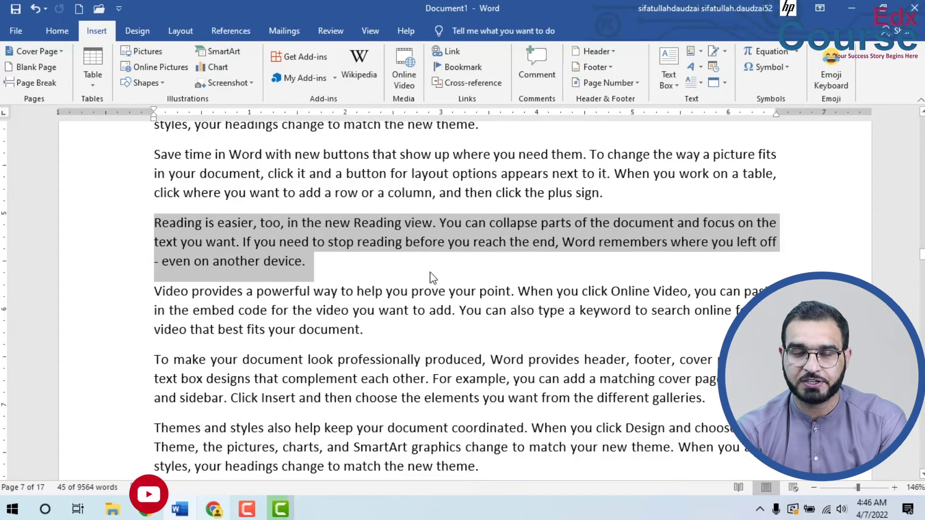
pyautogui.press('Left')
pyautogui.hotkey('ctrl', 'Return')
pyautogui.hotkey('ctrl', 'z')
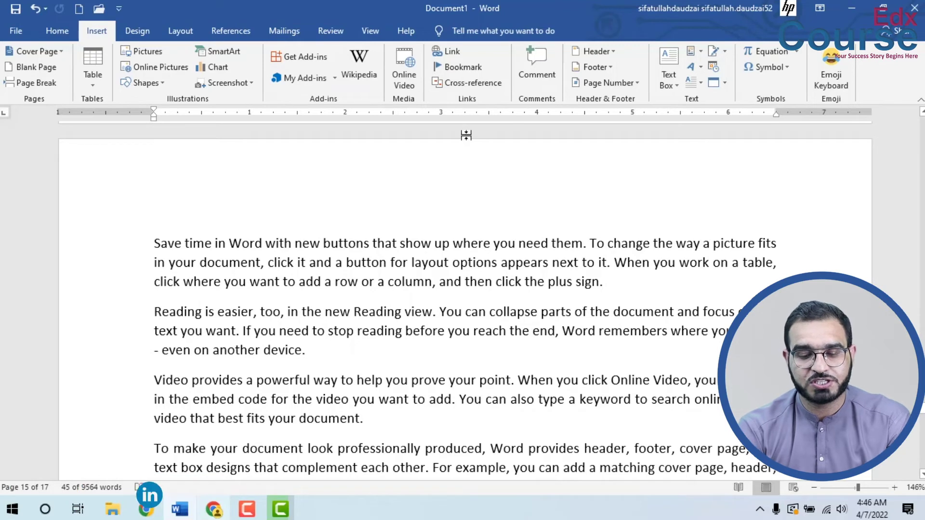
# Go to bookmark aa from the Bookmark dialog, then close it.
pyautogui.click(460, 67)
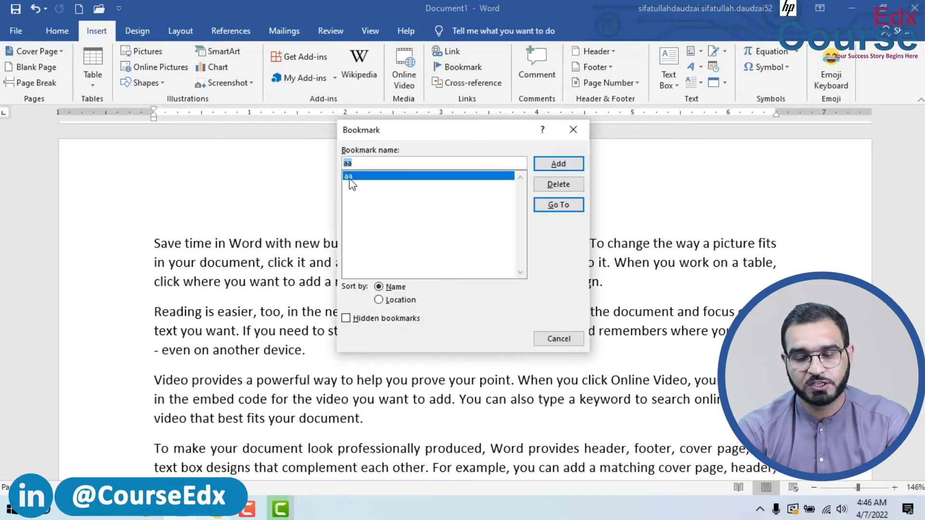
pyautogui.click(558, 204)
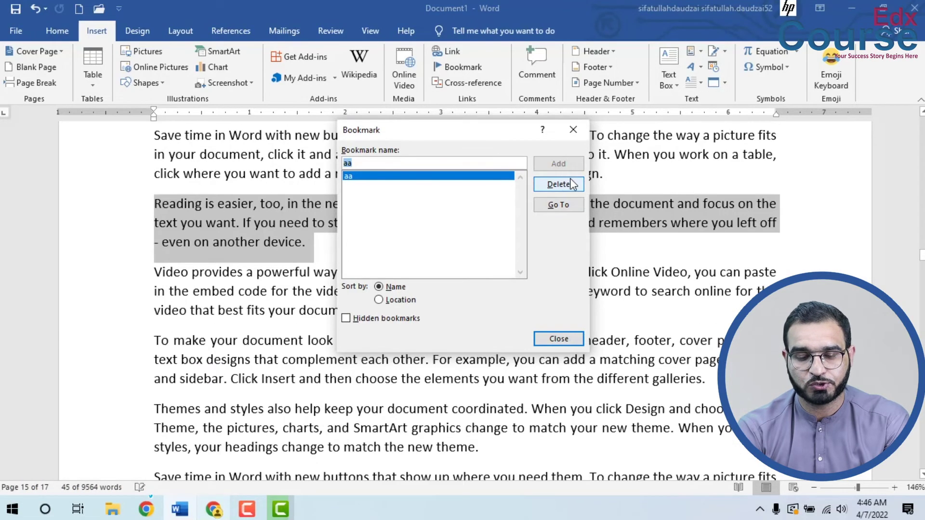
pyautogui.click(573, 129)
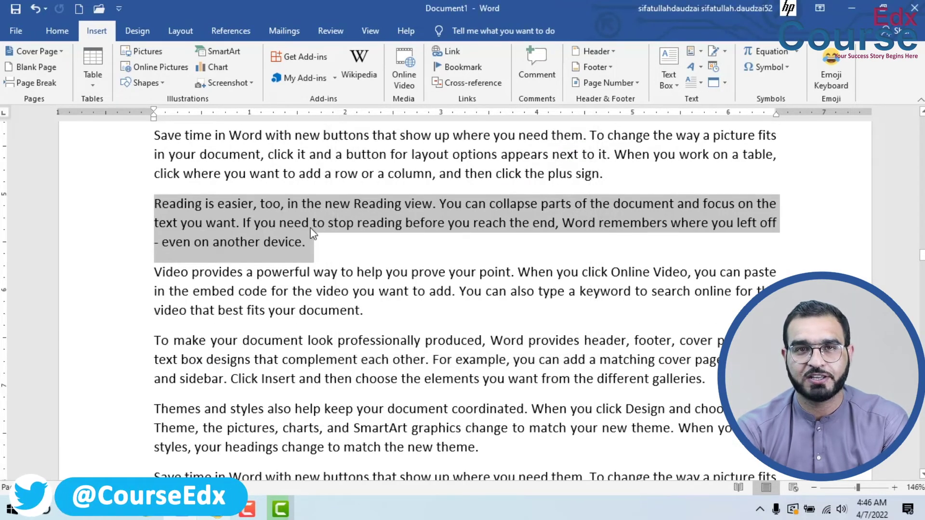
# Select the whole 'Themes and styles…' paragraph and set its font colour to red.
pyautogui.scroll(-2, 351, 260)
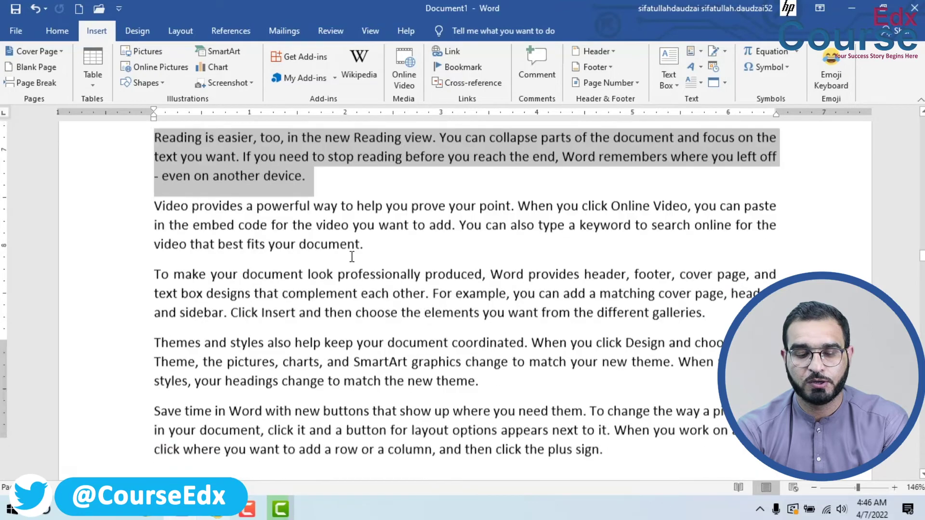
pyautogui.scroll(5, 359, 273)
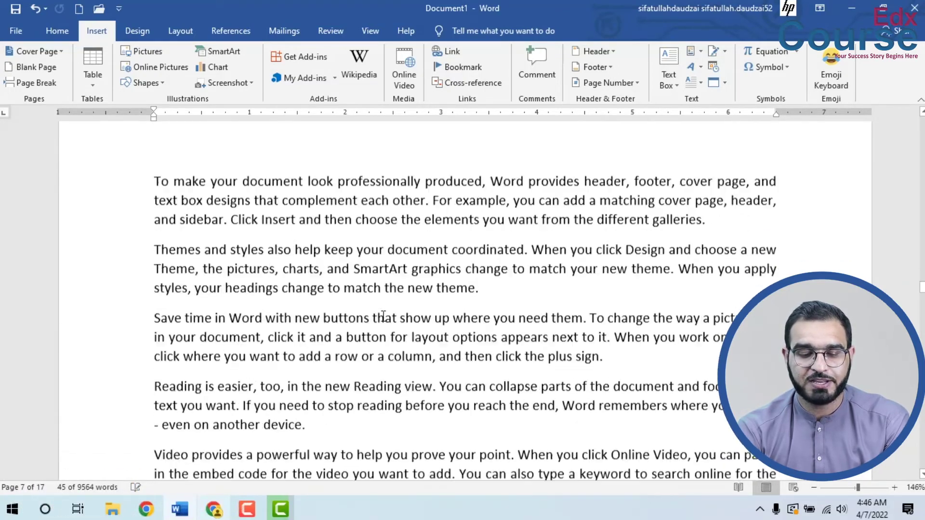
pyautogui.moveTo(114, 279); pyautogui.dragTo(114, 230)
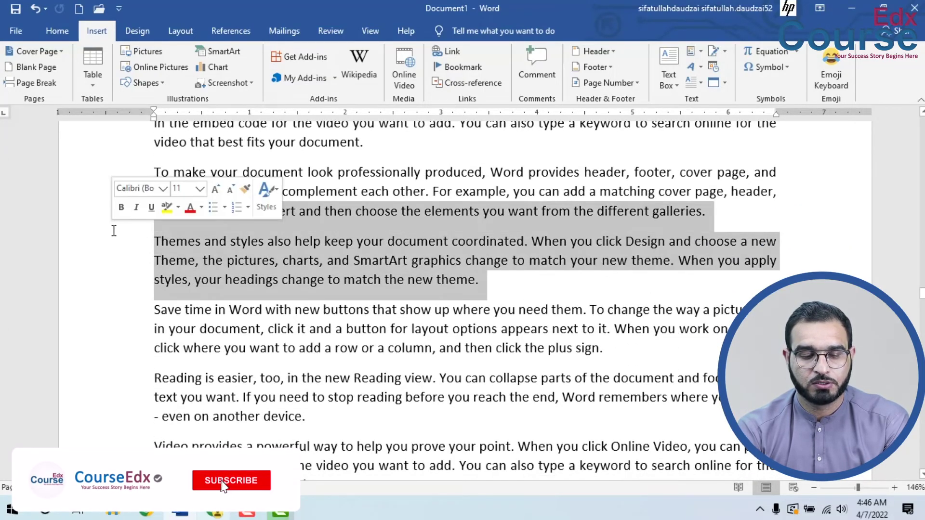
pyautogui.click(233, 262)
pyautogui.hotkey('ctrl', 'shift', 'Down')
pyautogui.tripleClick(167, 249)
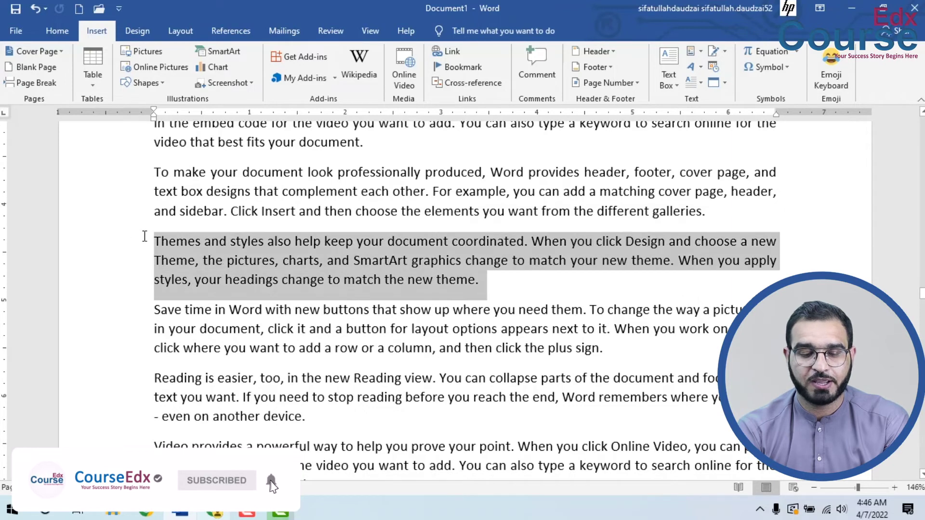
pyautogui.click(211, 220)
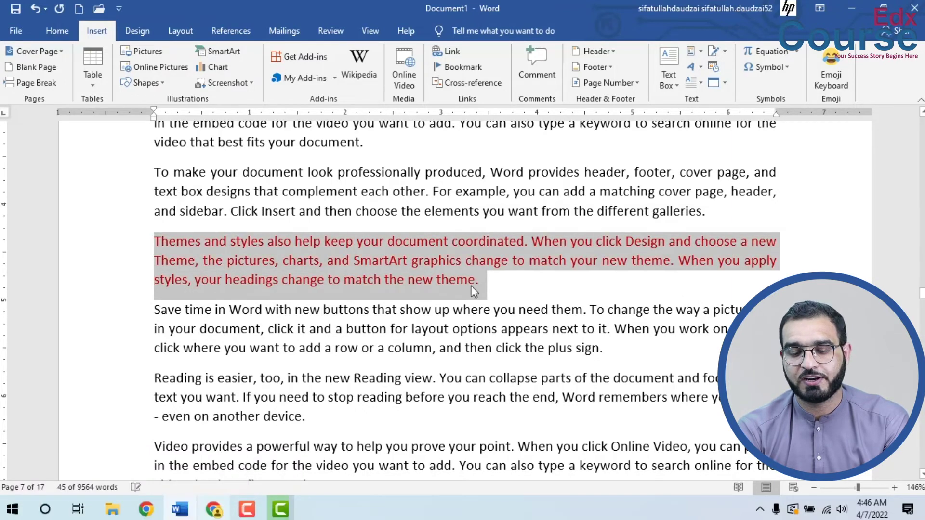
pyautogui.moveTo(474, 281); pyautogui.dragTo(160, 240)
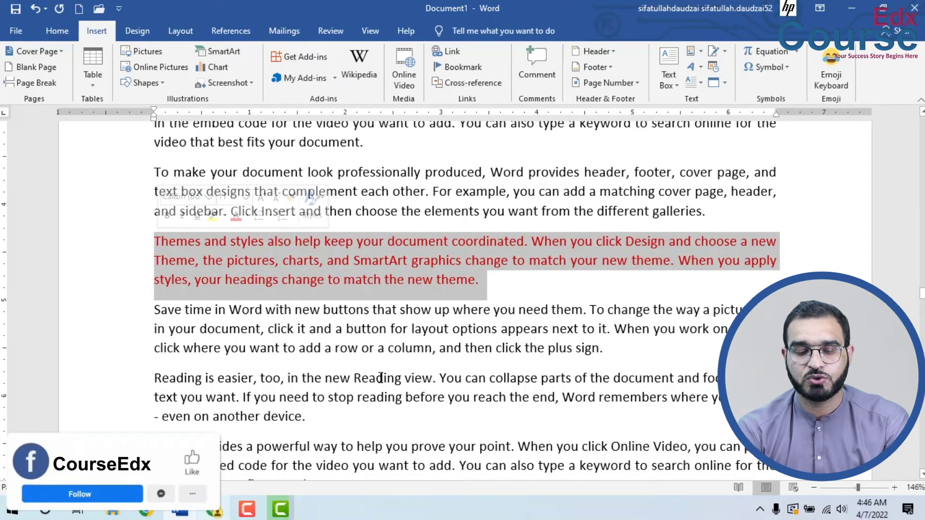
pyautogui.hotkey('ctrl', 'shift', 'F5')
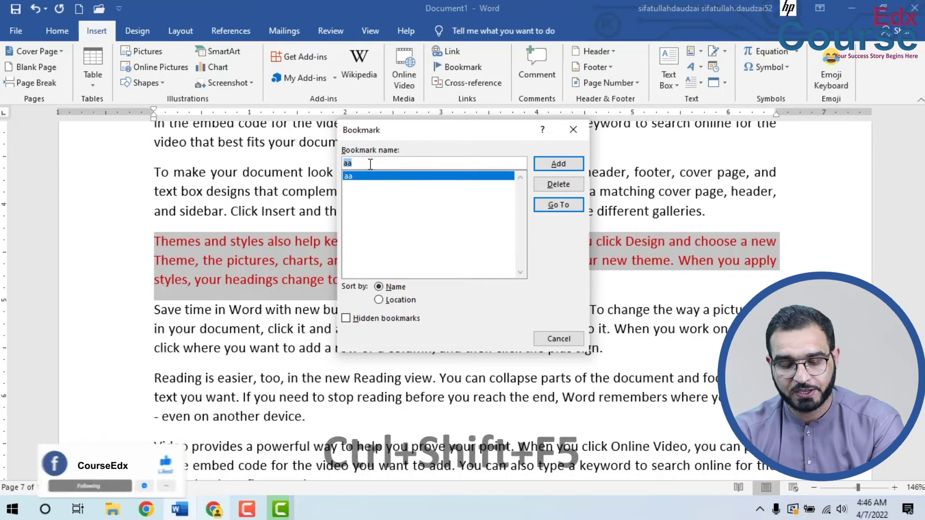
# Save the red Themes paragraph as bookmark ss, then move further down the document.
pyautogui.write('ss')
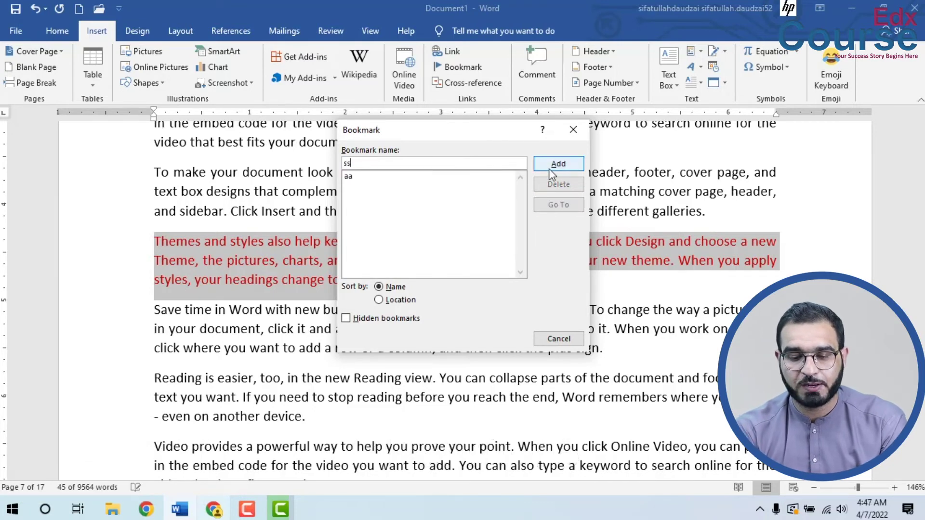
pyautogui.click(569, 160)
pyautogui.click(544, 277)
pyautogui.scroll(-5, 544, 278)
pyautogui.scroll(-5, 544, 278)
pyautogui.scroll(-5, 544, 277)
pyautogui.scroll(-5, 544, 278)
pyautogui.scroll(-5, 455, 317)
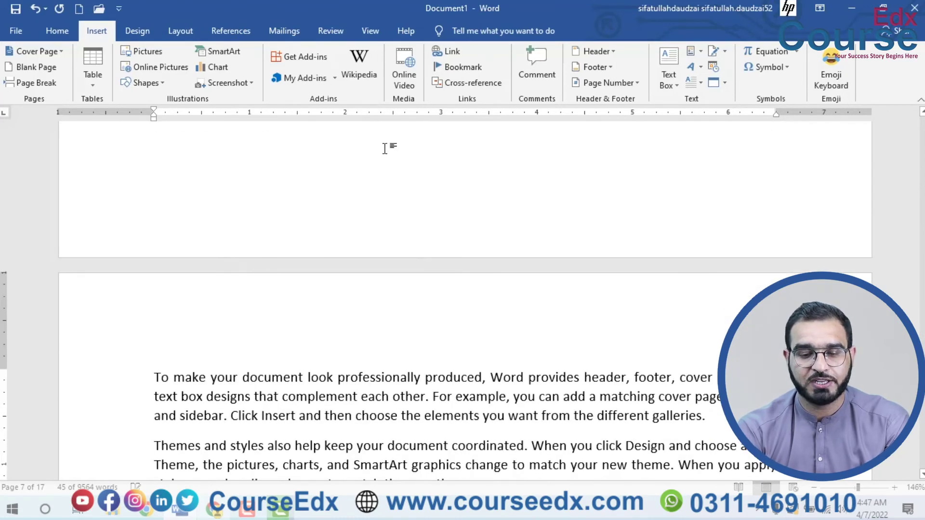
# Go to bookmark ss from the Bookmark dialog, then close it.
pyautogui.click(460, 68)
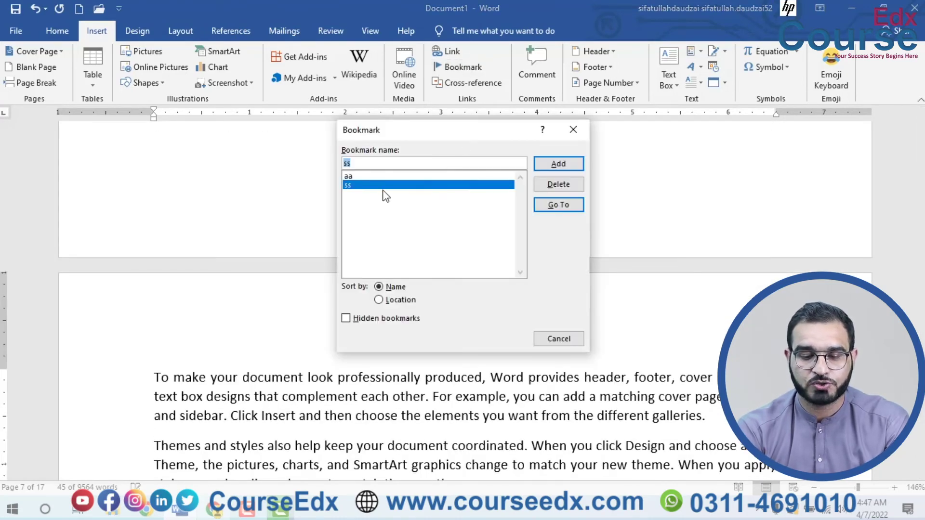
pyautogui.click(557, 207)
pyautogui.click(572, 129)
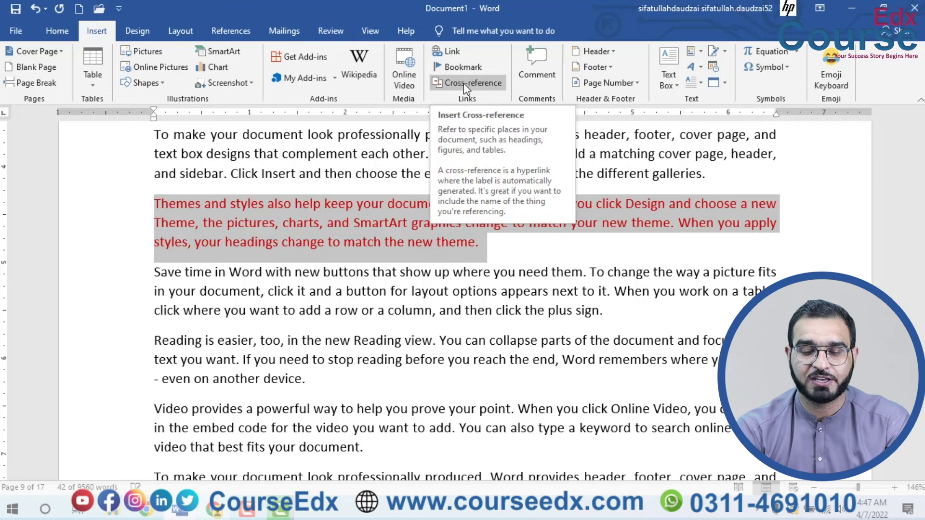
# Start a new blank page with a page break after the document's last content.
pyautogui.scroll(-1, 337, 53)
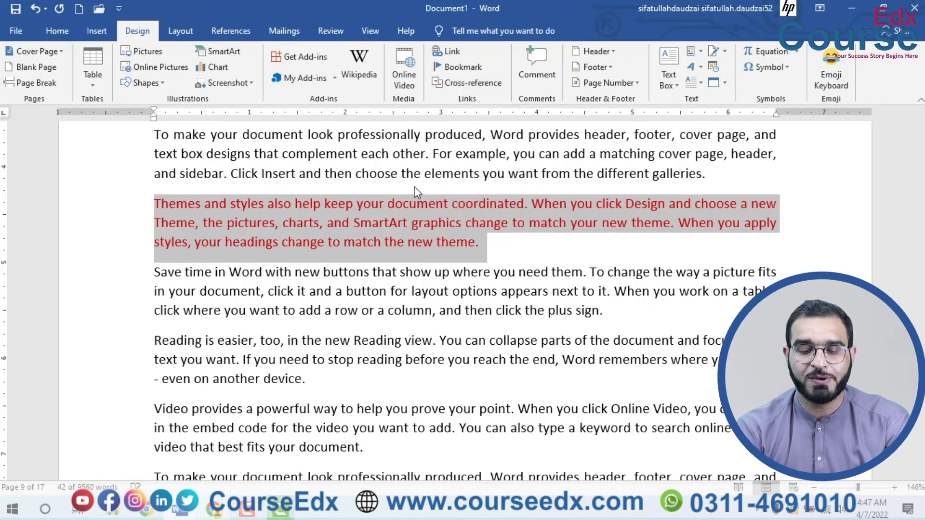
pyautogui.scroll(-5, 193, 39)
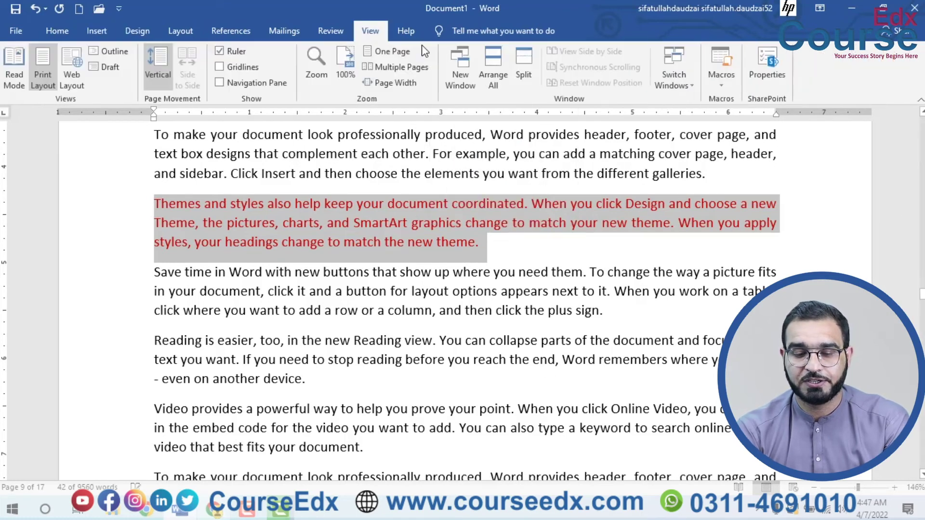
pyautogui.click(138, 34)
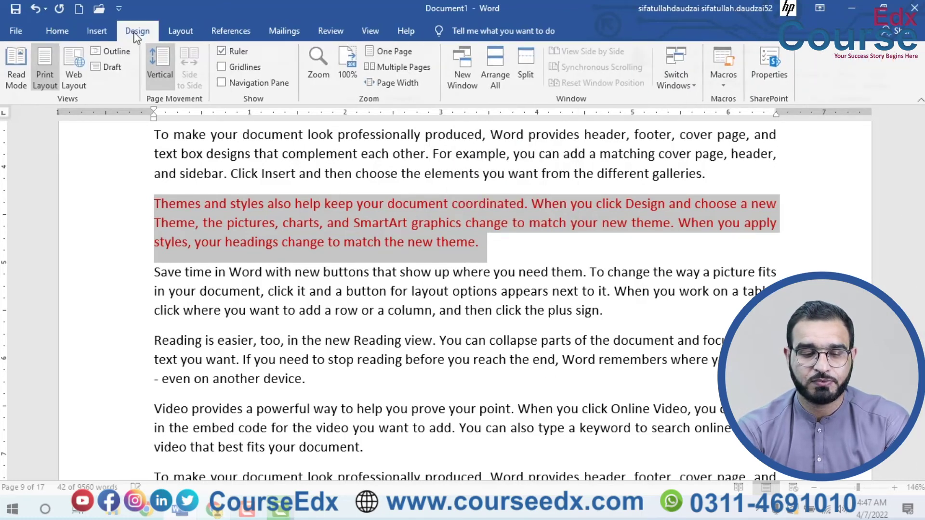
pyautogui.click(97, 34)
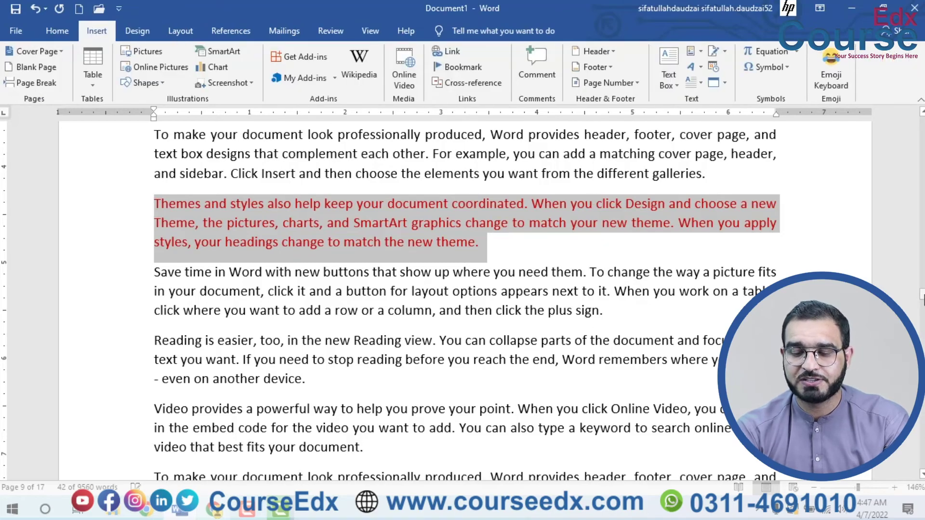
pyautogui.scroll(-2, 462, 361)
pyautogui.scroll(-5, 440, 359)
pyautogui.scroll(-3, 266, 258)
pyautogui.scroll(5, 238, 182)
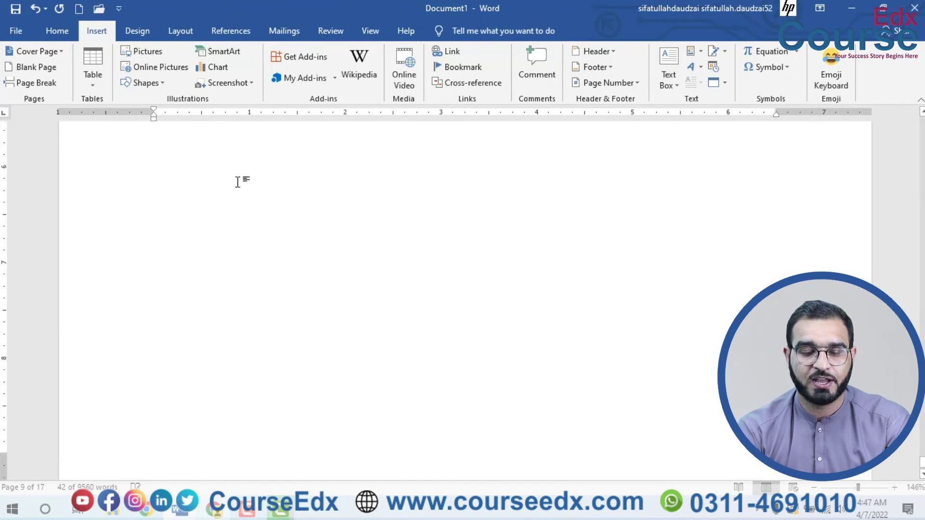
pyautogui.scroll(1, 217, 241)
pyautogui.hotkey('ctrl', 'Return')
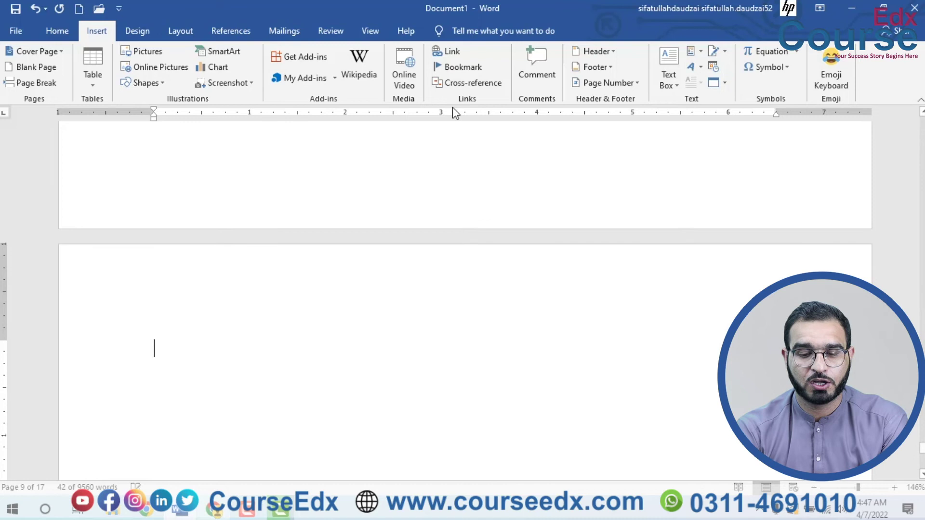
# Insert a cross-reference to bookmark ss, reproducing the red 'Themes and styles…' paragraph text.
pyautogui.click(468, 85)
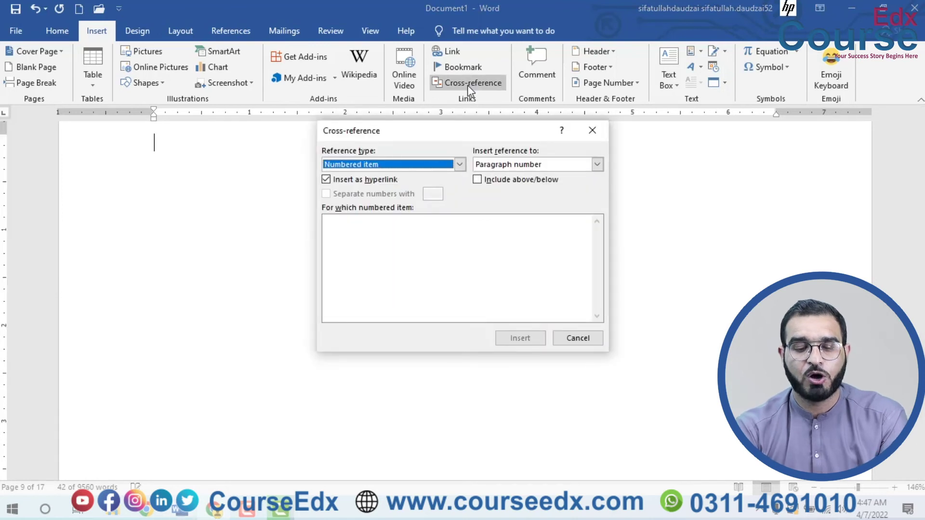
pyautogui.click(384, 166)
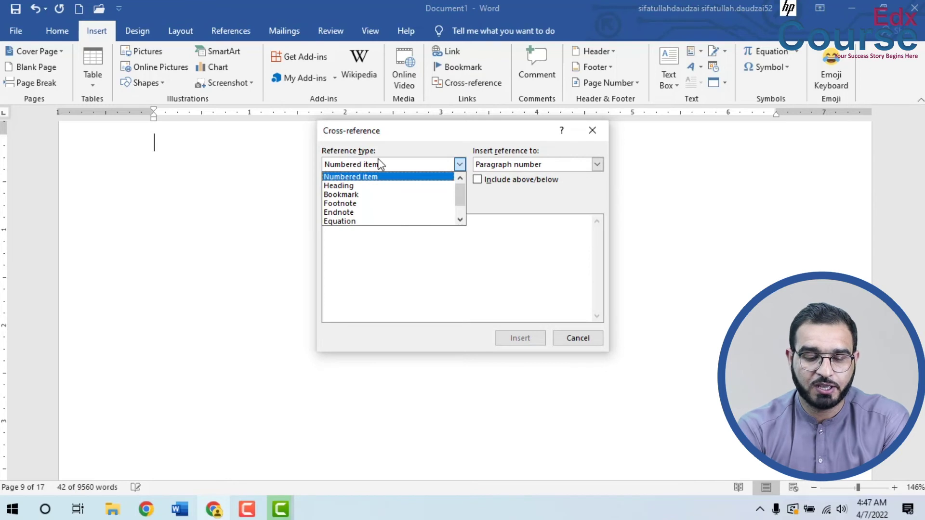
pyautogui.click(352, 196)
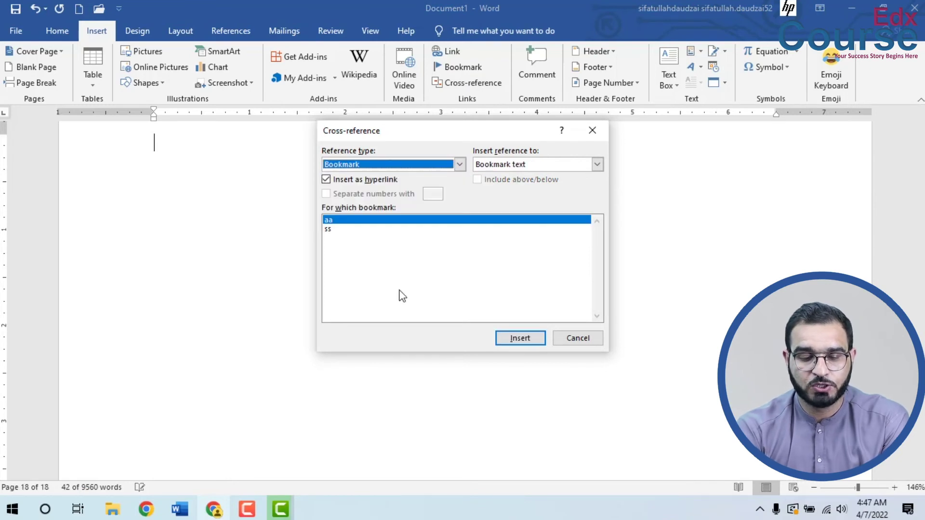
pyautogui.click(341, 230)
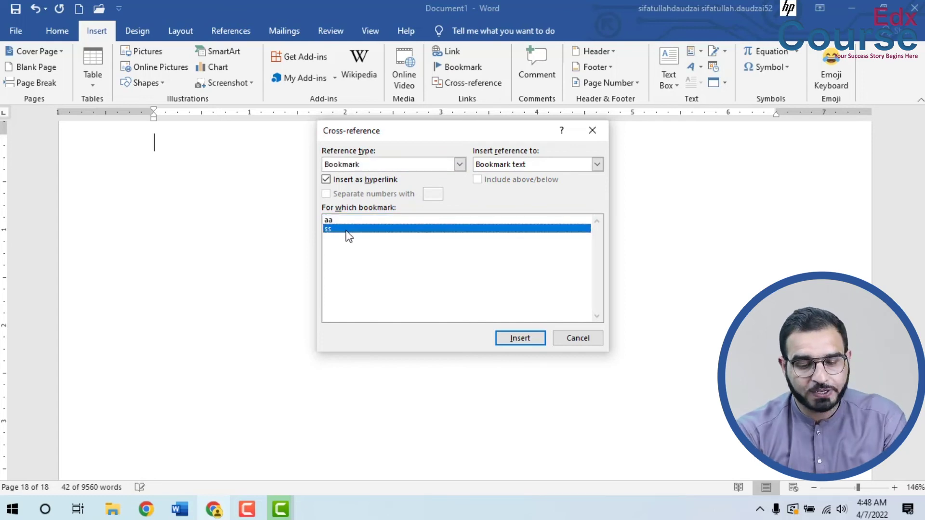
pyautogui.click(519, 339)
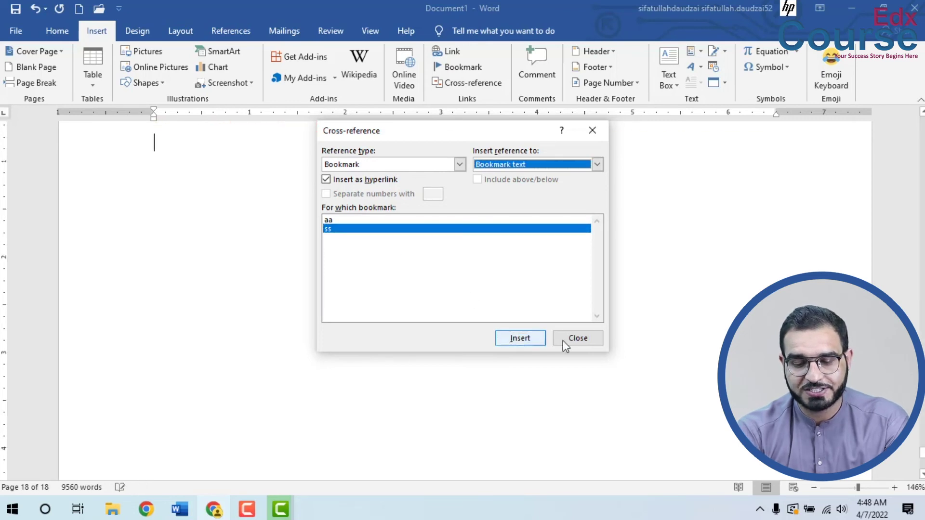
pyautogui.click(566, 340)
pyautogui.scroll(2, 325, 321)
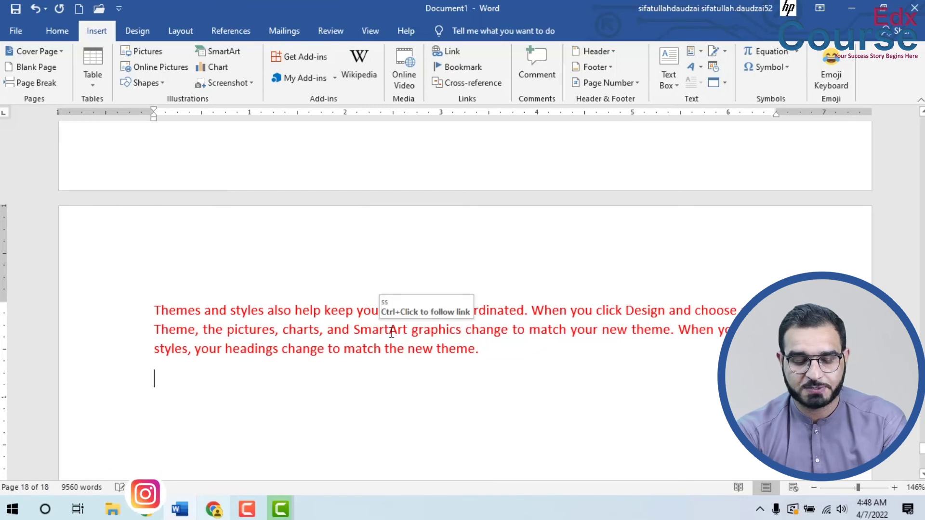
# Follow the ss cross-reference back to the Themes paragraph and remove the page breaks before it.
pyautogui.keyDown('ctrl'); pyautogui.click(366, 332); pyautogui.keyUp('ctrl')
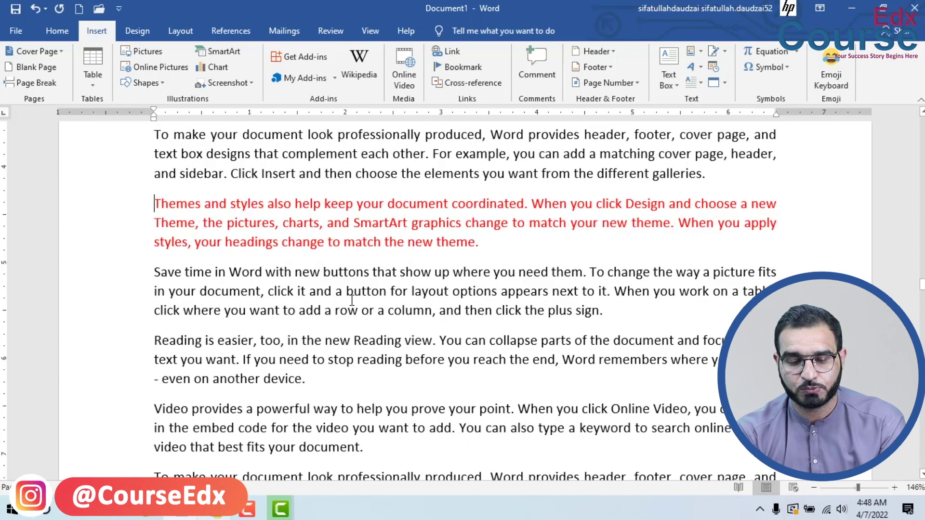
pyautogui.click(346, 211)
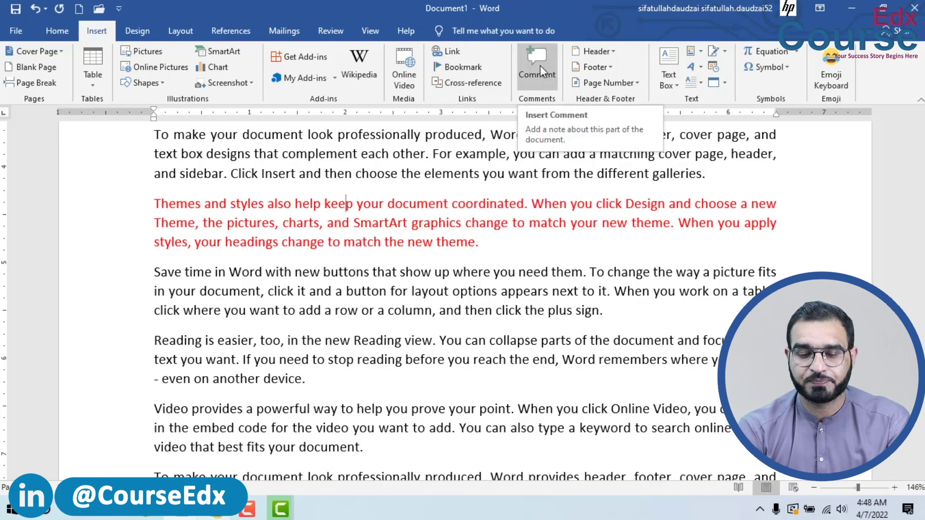
pyautogui.scroll(-3, 418, 384)
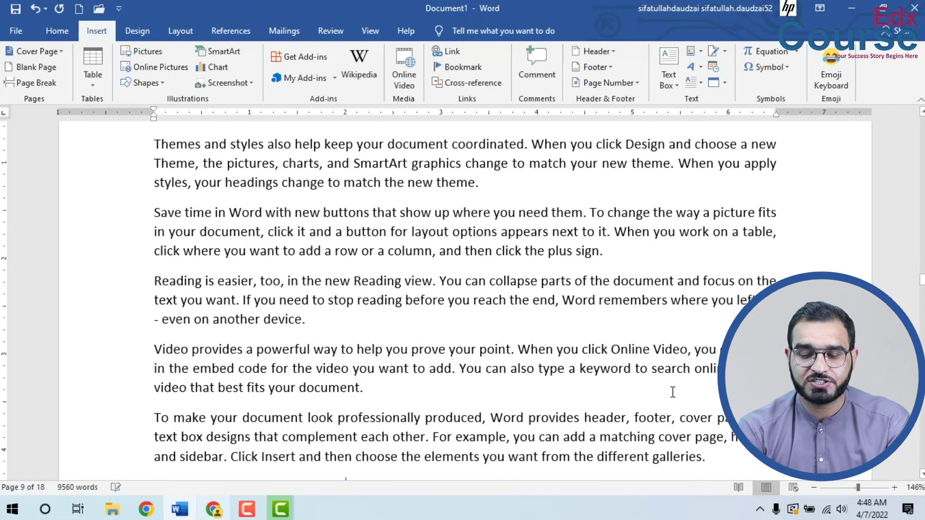
pyautogui.scroll(-4, 418, 384)
pyautogui.click(154, 171)
pyautogui.hotkey('ctrl', 'Return')
pyautogui.hotkey('ctrl', 'z')
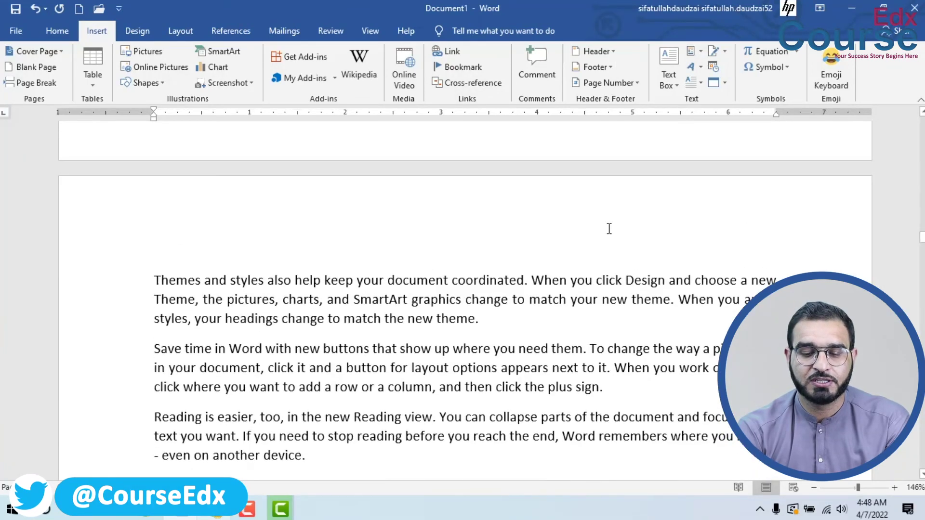
pyautogui.hotkey('ctrl', 'z')
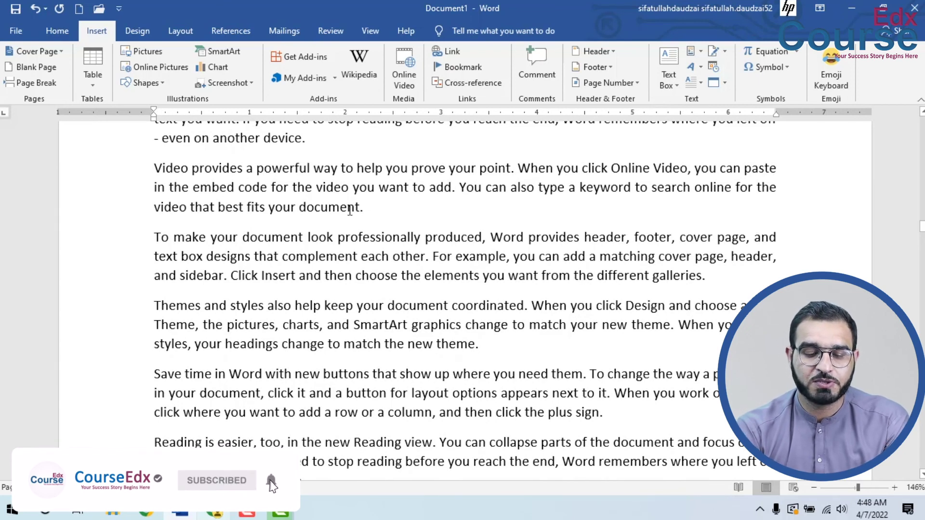
# Comment on the embed-code sentences, the words 'different galleries' and the layout-options passage.
pyautogui.moveTo(356, 208); pyautogui.dragTo(151, 192)
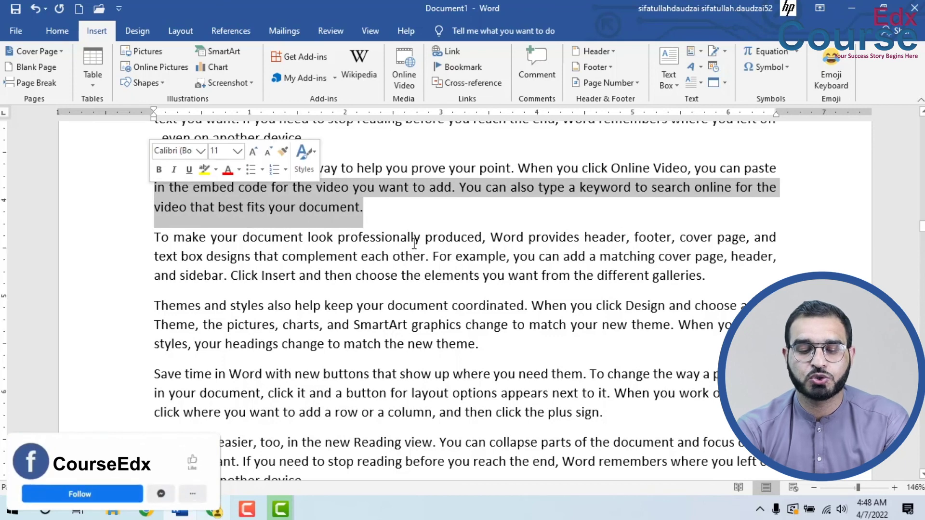
pyautogui.click(541, 51)
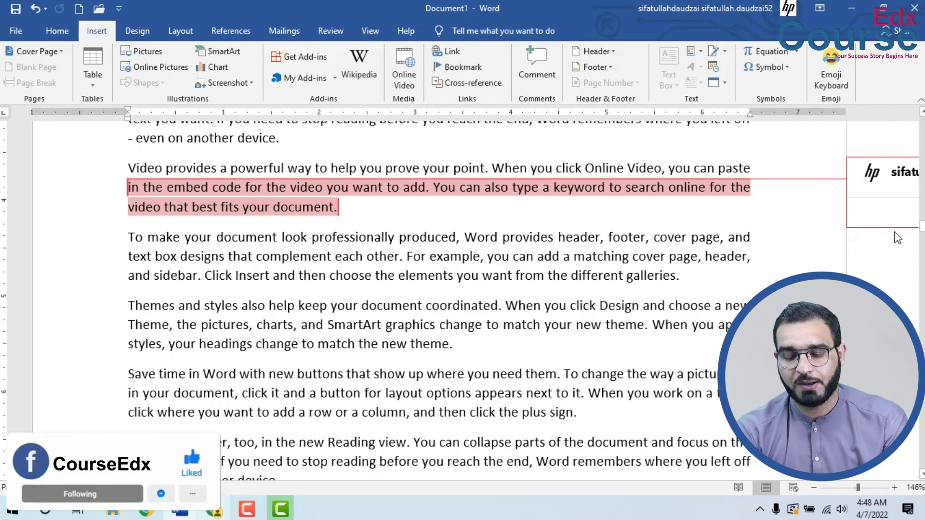
pyautogui.write('dffgdfdhdfgdfgdfg')
pyautogui.click(348, 277)
pyautogui.moveTo(417, 277); pyautogui.dragTo(309, 277)
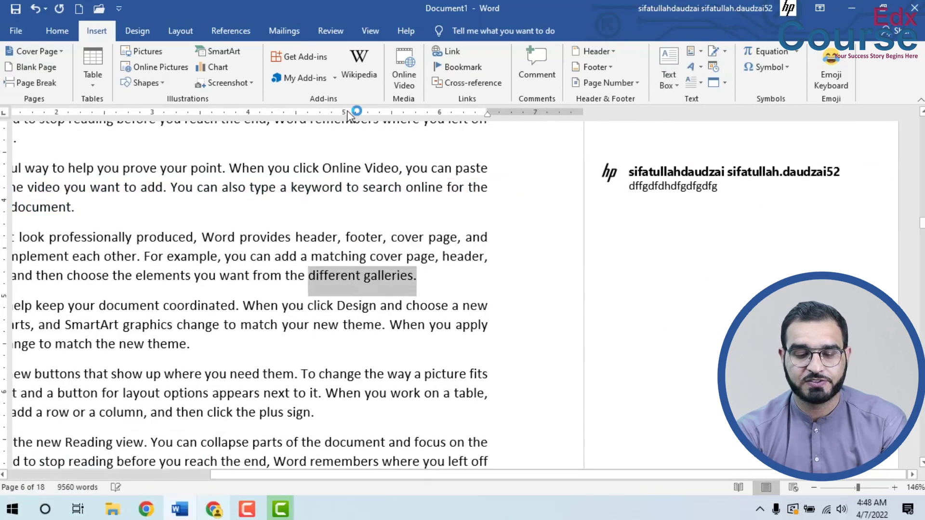
pyautogui.click(548, 56)
pyautogui.write('fdgdfgdfgfd')
pyautogui.moveTo(314, 413); pyautogui.dragTo(276, 374)
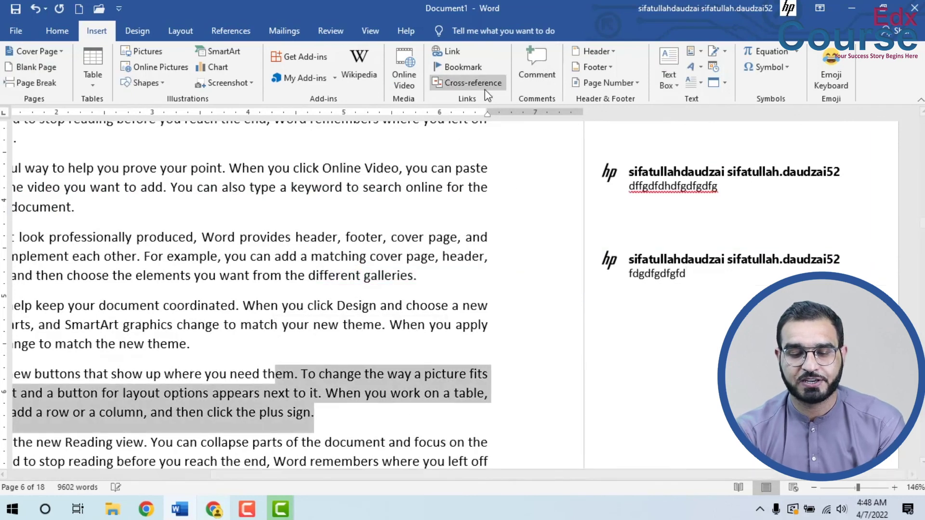
pyautogui.click(536, 67)
pyautogui.write('dsfsdfsdfsgd')
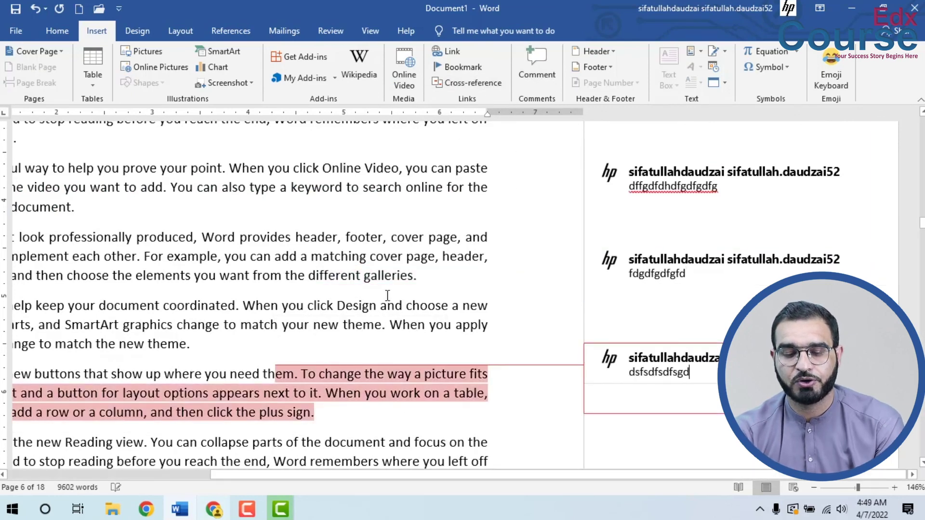
pyautogui.click(191, 343)
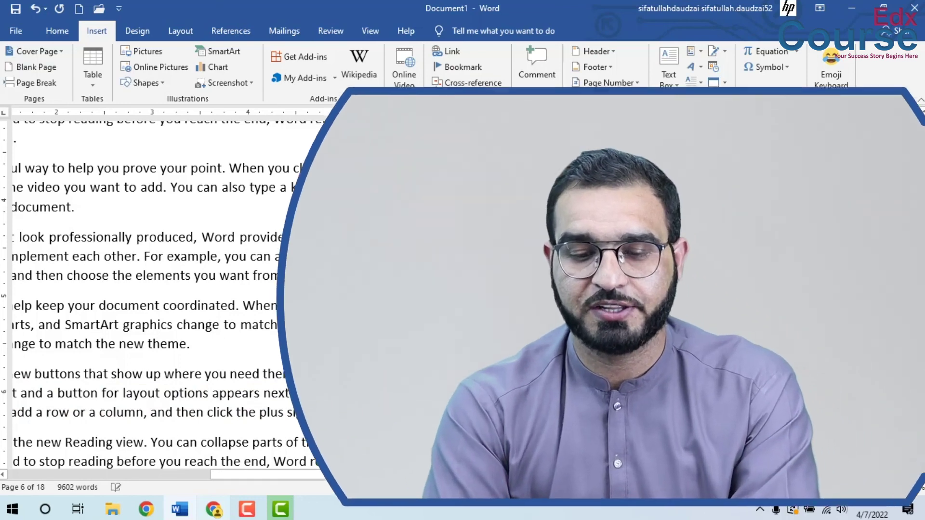